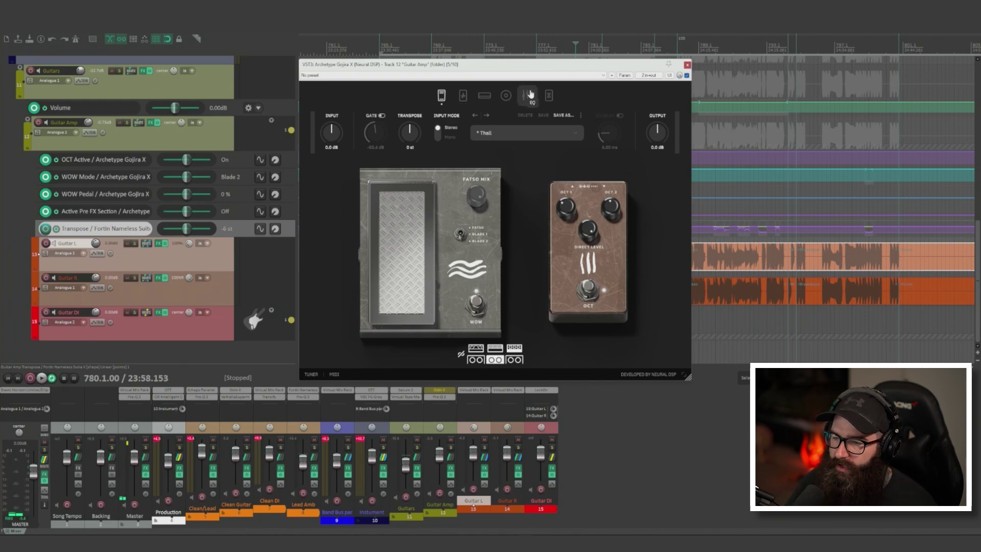
# Step: Open the Guitar Amp track's Fortin Nameless Suite X and arrange it side by side with the Archetype Gojira X window
pyautogui.moveTo(465, 83); pyautogui.dragTo(598, 93)
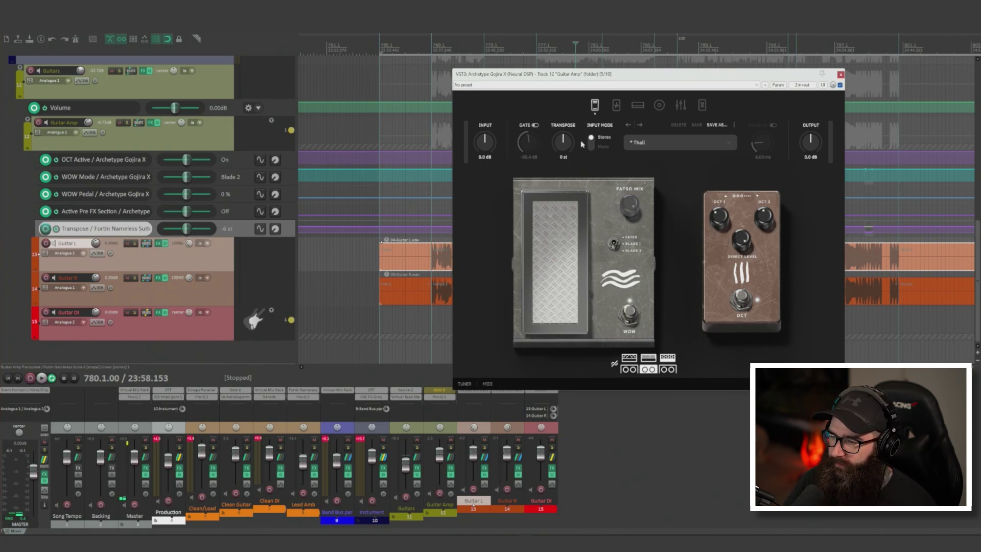
pyautogui.click(150, 122)
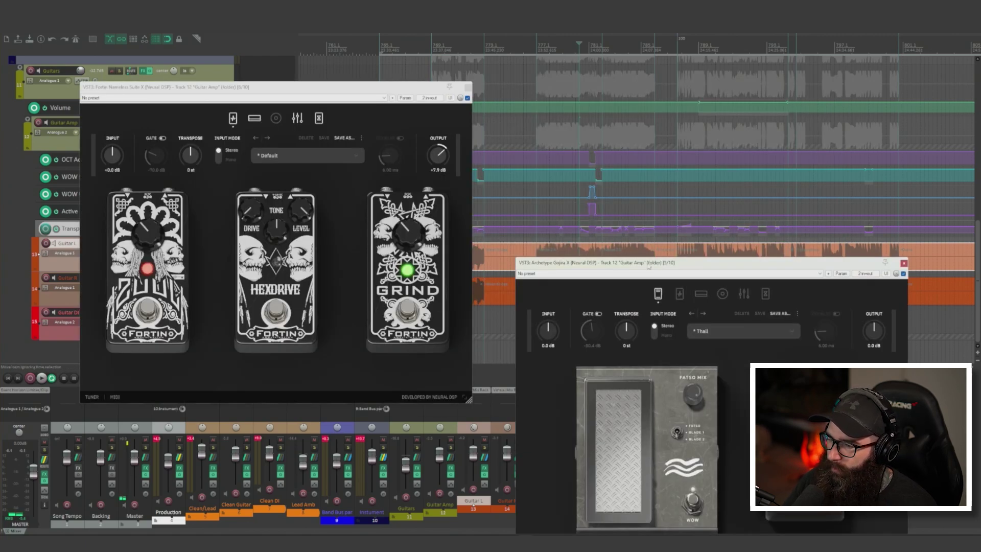
pyautogui.moveTo(658, 264); pyautogui.dragTo(622, 88)
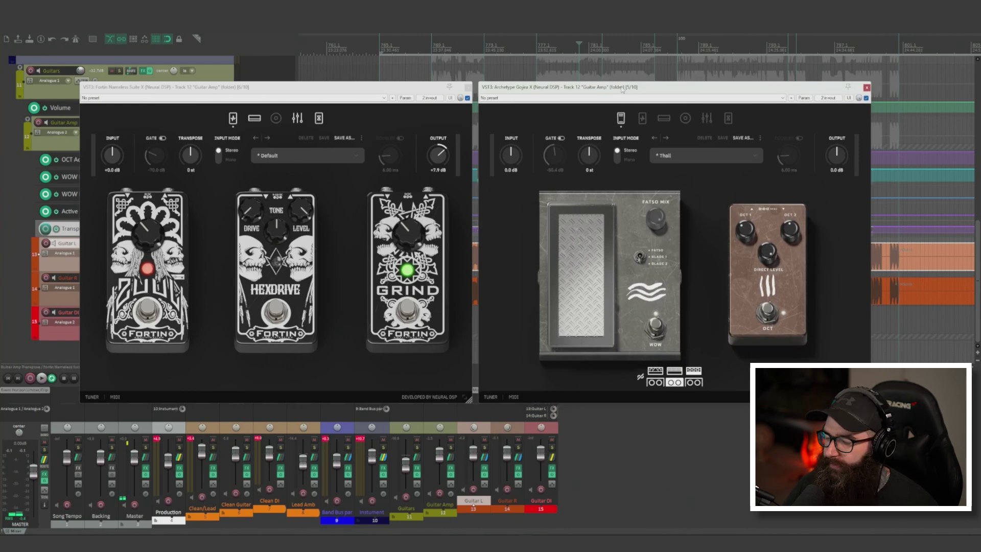
# Step: Play the passage to observe both plugins' automation, stop playback and close both plugin windows
pyautogui.press('space')
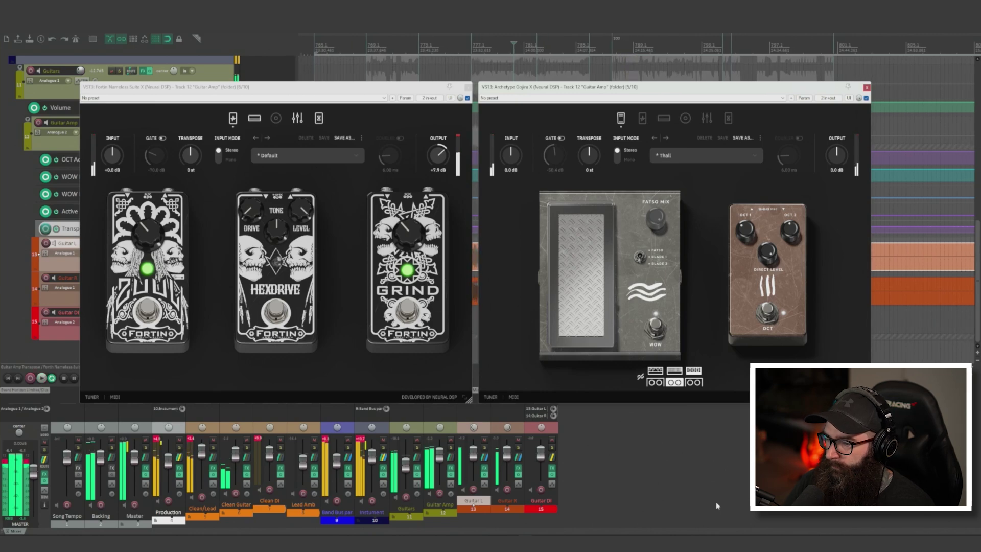
pyautogui.press('space')
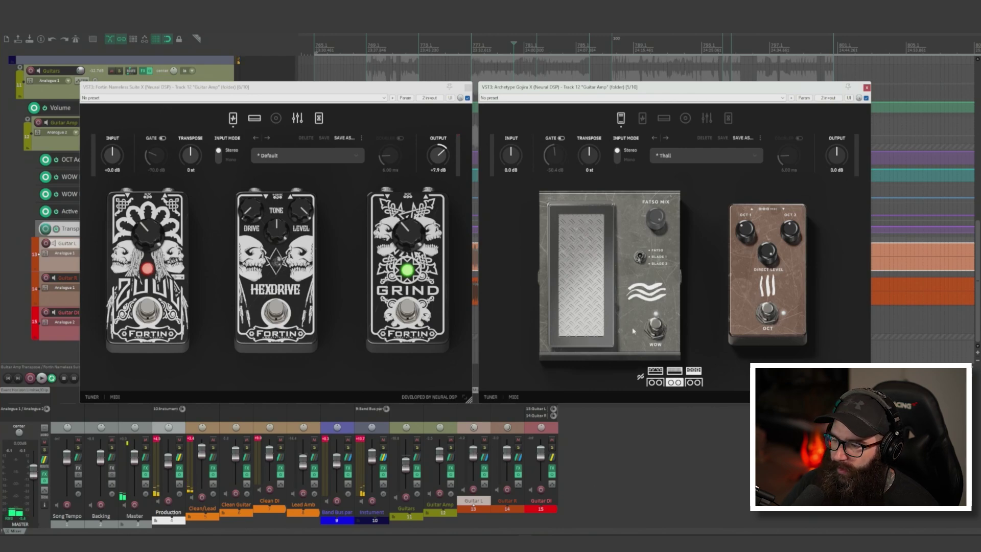
pyautogui.click(866, 87)
pyautogui.click(468, 88)
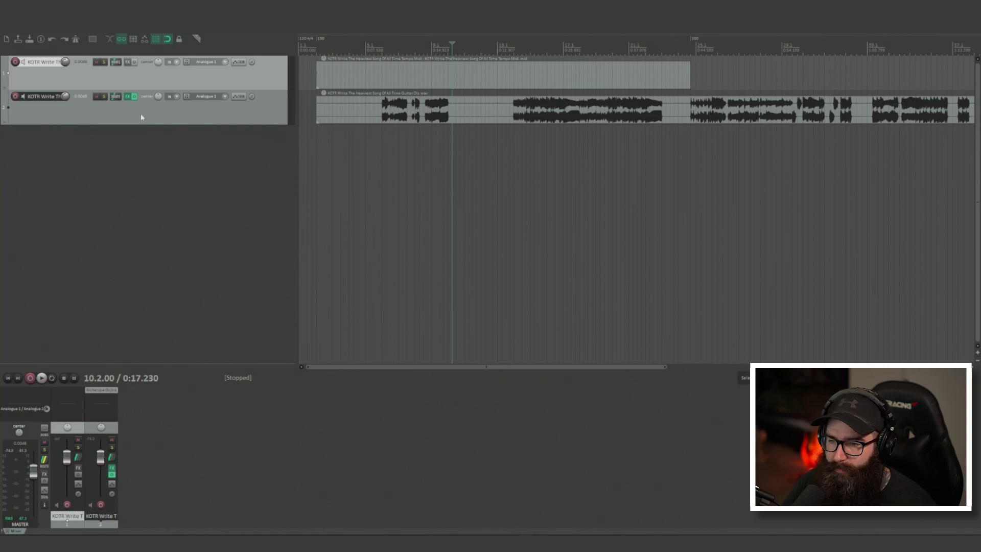
# Step: Review the Guitar DIs track's effects chain and show the WOW Pedal automation envelope of Archetype Gojira X
pyautogui.press('f')
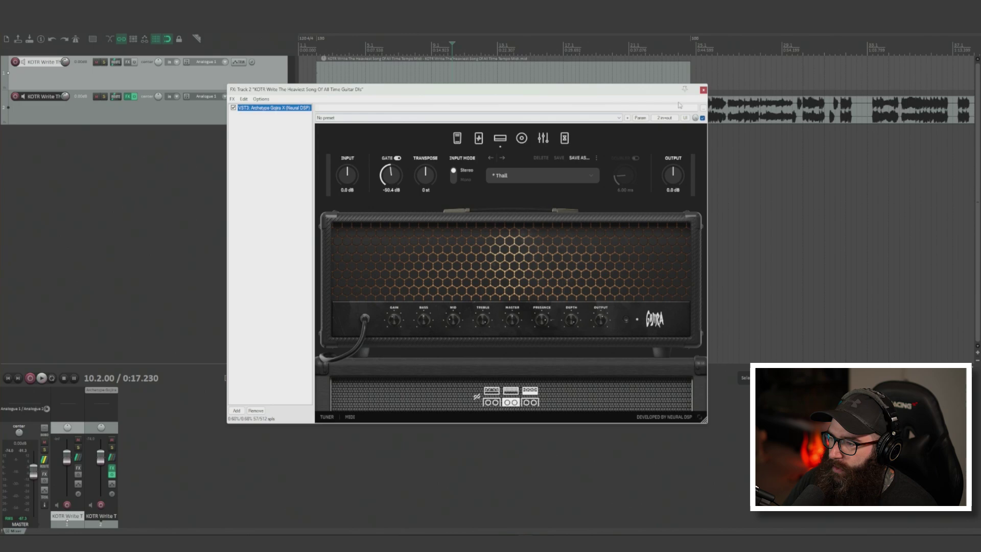
pyautogui.click(702, 91)
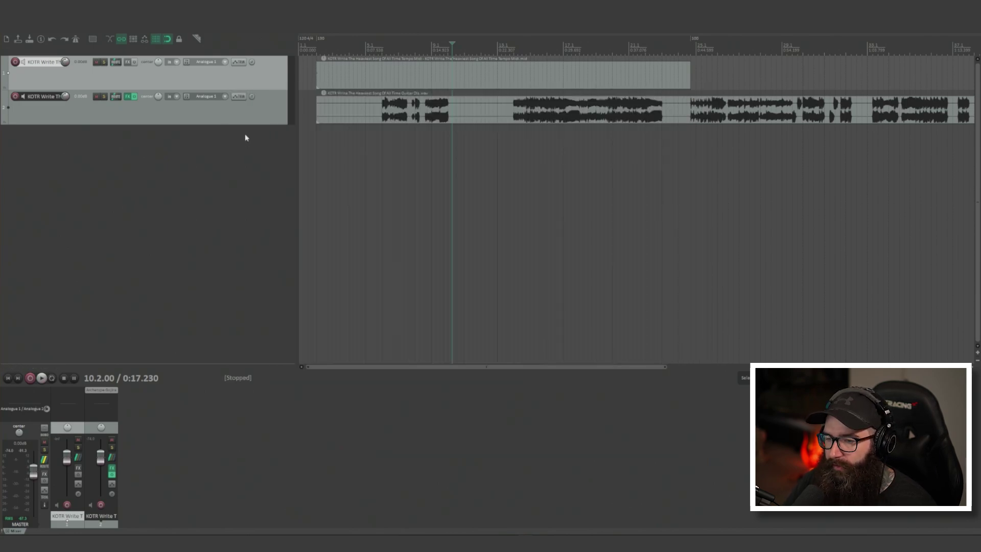
pyautogui.click(239, 97)
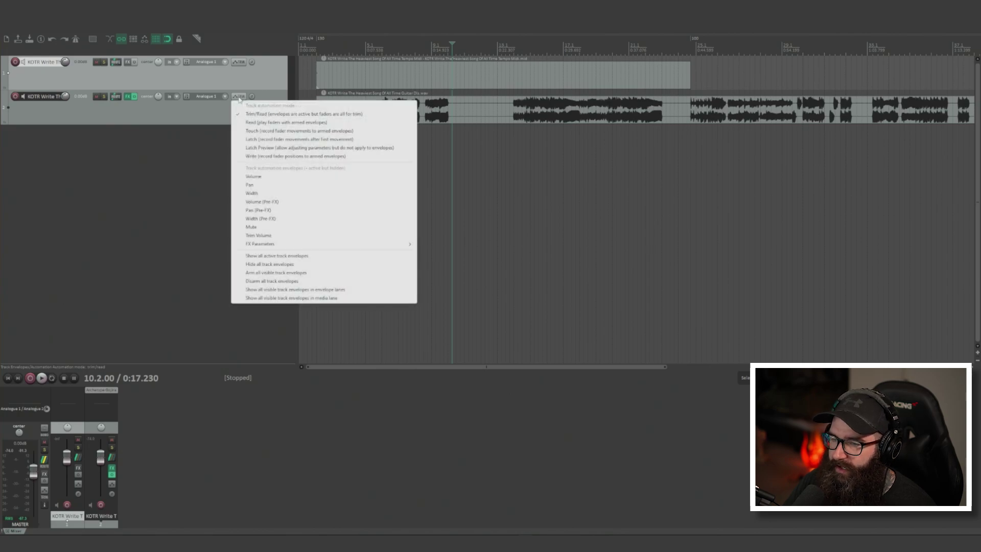
pyautogui.moveTo(295, 249)
pyautogui.moveTo(467, 249)
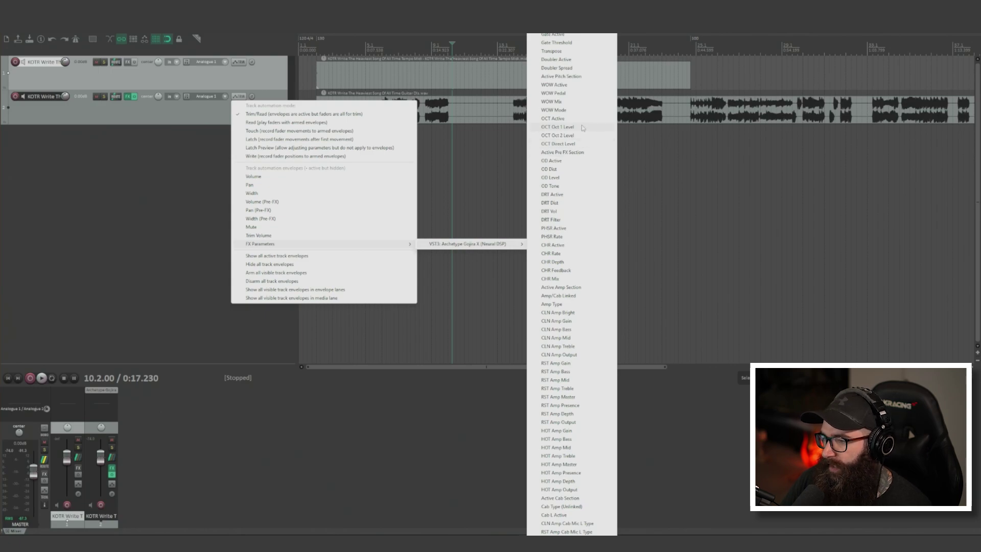
pyautogui.click(553, 93)
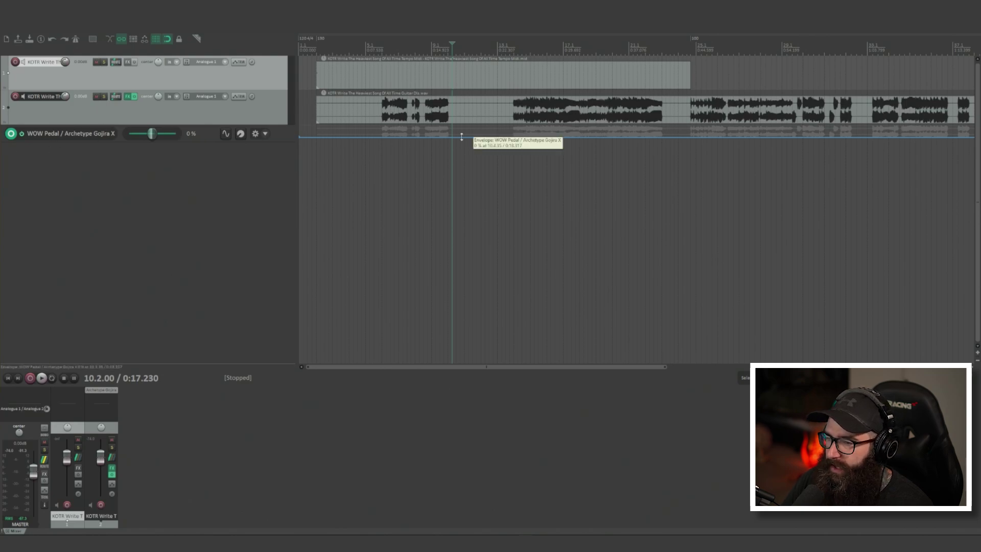
# Step: Try a freehand curve on the WOW Pedal envelope, undo it, and sweep the envelope up to 100% and back down near bar 11
pyautogui.moveTo(461, 137); pyautogui.dragTo(604, 143)
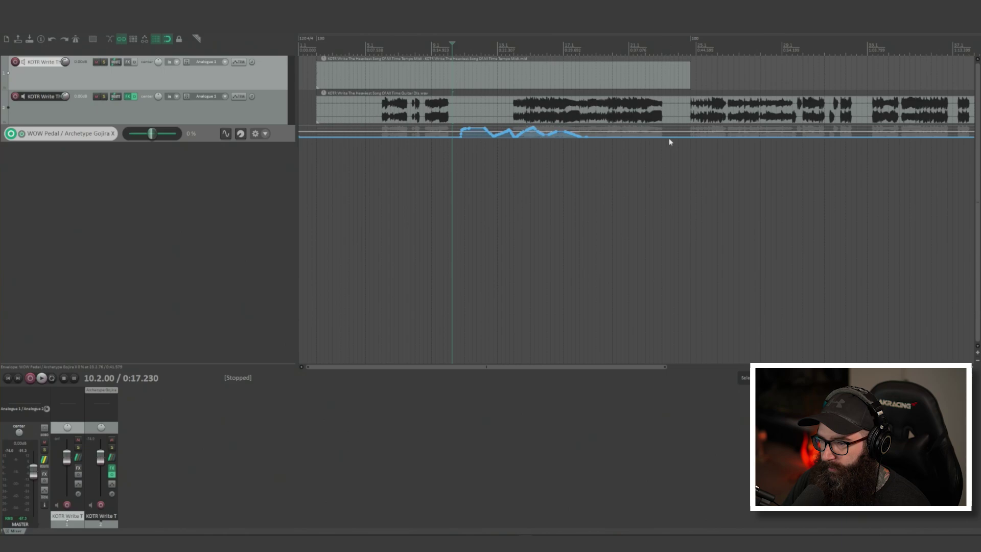
pyautogui.hotkey('ctrl', 'z')
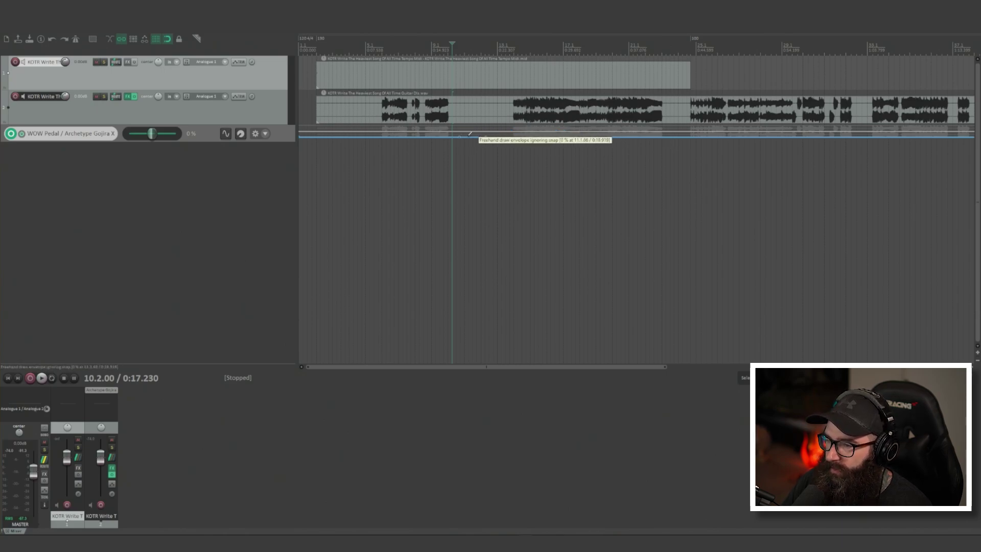
pyautogui.moveTo(473, 140); pyautogui.dragTo(473, 37)
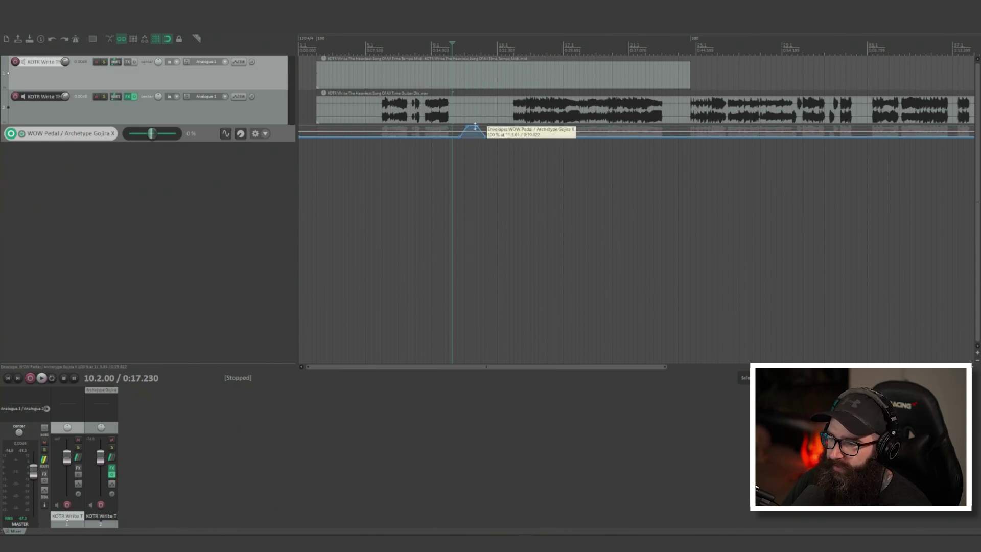
pyautogui.moveTo(475, 126); pyautogui.dragTo(467, 255)
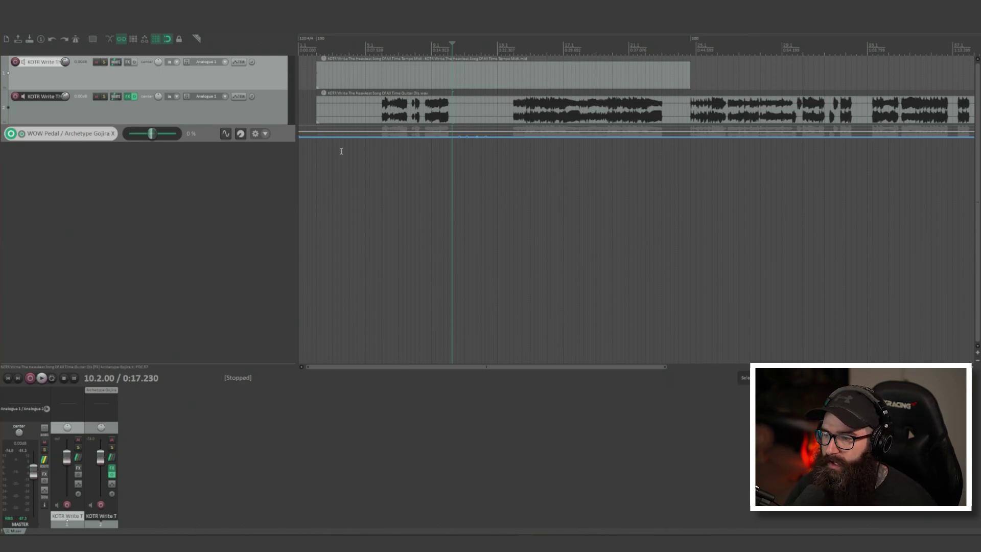
# Step: Remove the WOW Pedal envelope from the Guitar DIs track
pyautogui.rightClick(213, 142)
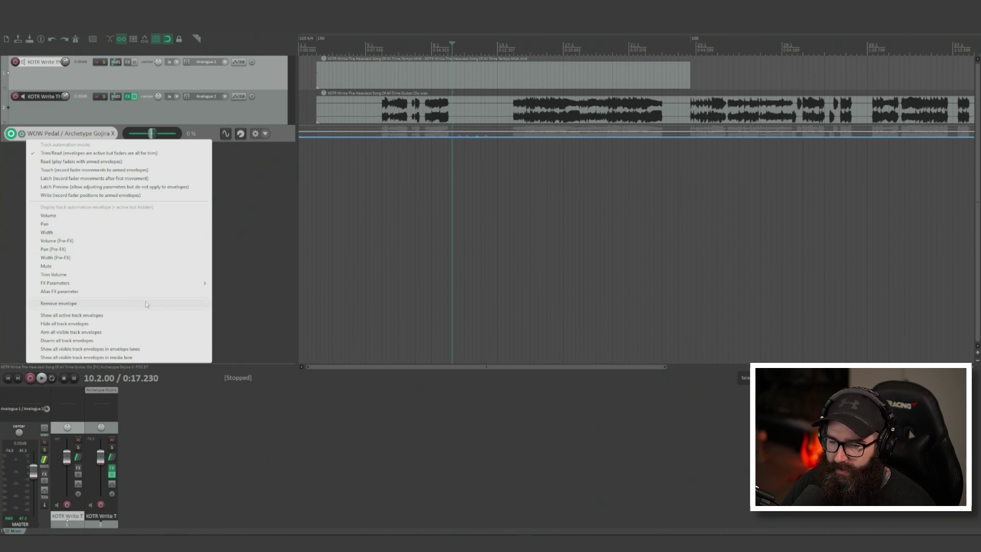
pyautogui.click(101, 305)
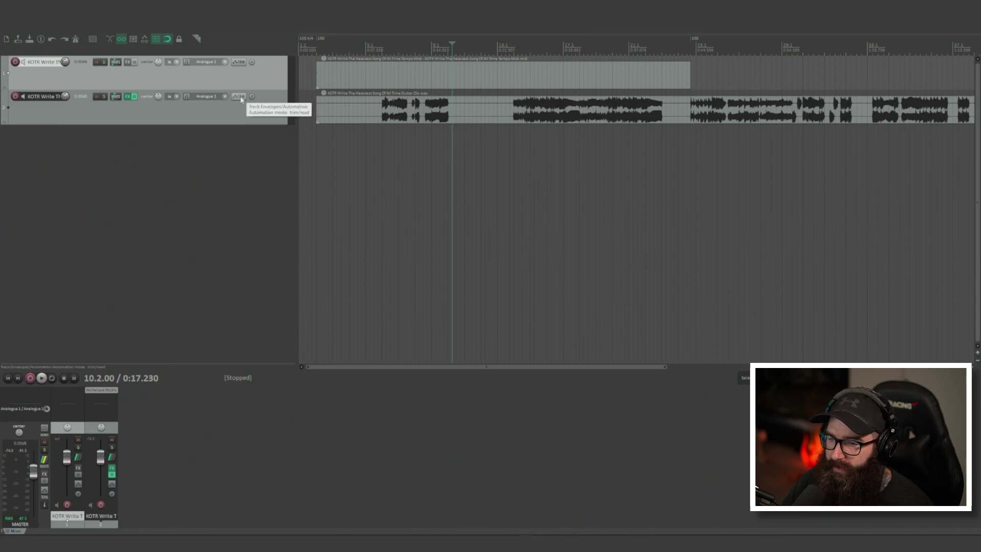
# Step: Find the Archetype Gojira X Transpose parameter among the Guitar DIs track's envelopes and arm it so its automation lane is shown
pyautogui.click(239, 97)
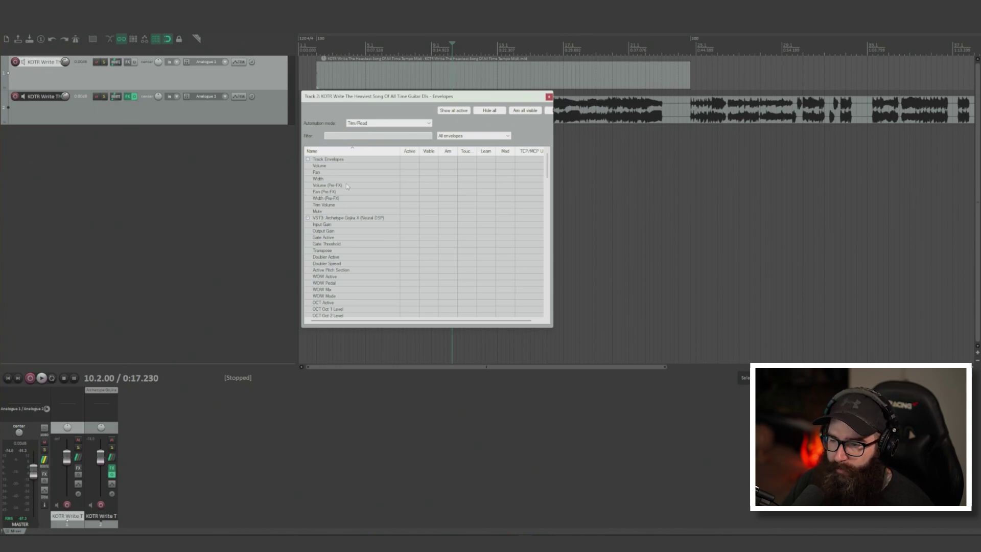
pyautogui.scroll(-2, 353, 215)
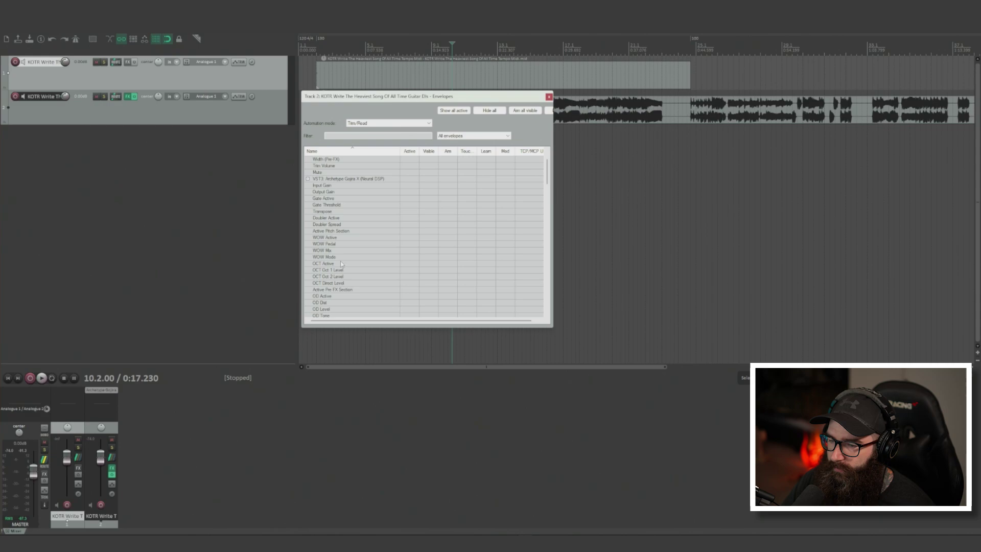
pyautogui.scroll(-20, 359, 268)
pyautogui.scroll(15, 358, 266)
pyautogui.scroll(6, 359, 268)
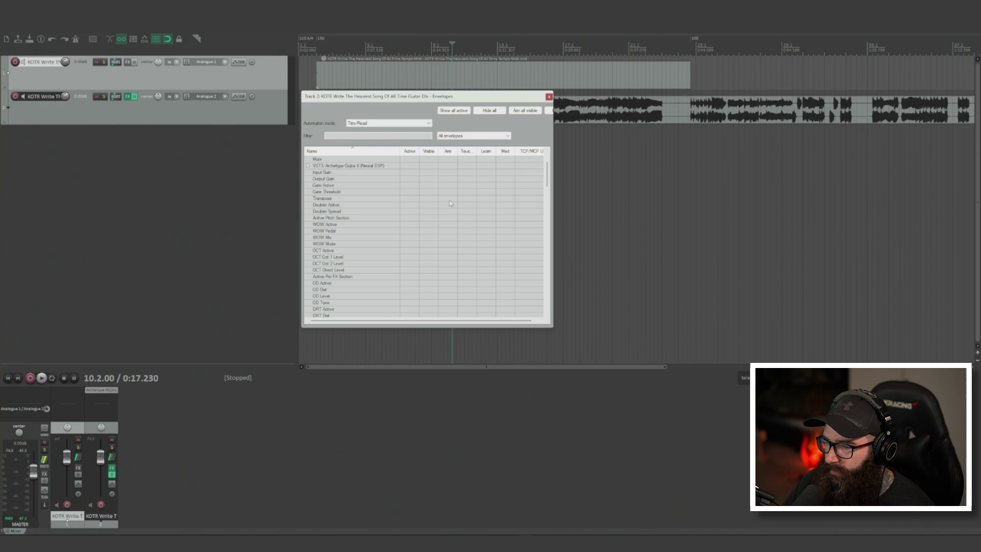
pyautogui.click(449, 199)
pyautogui.click(548, 97)
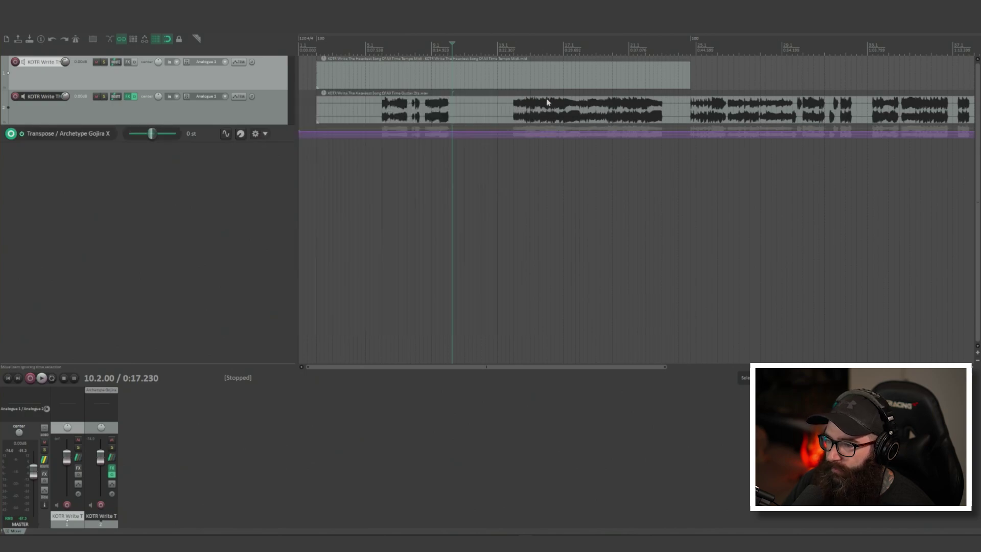
# Step: Set a time selection from 9.1 to 9.3 over the guitar passage
pyautogui.press('Tab')
pyautogui.scroll(2, 467, 60)
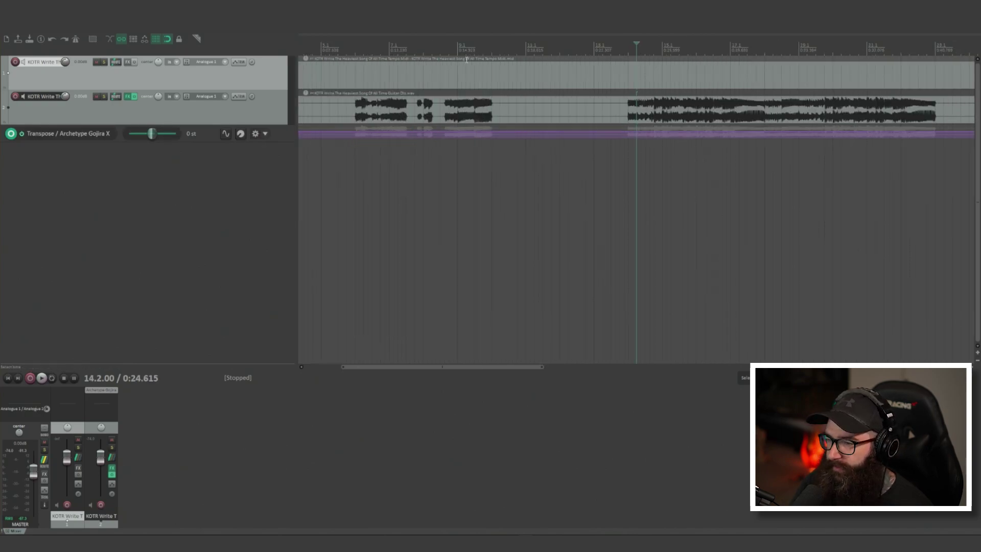
pyautogui.click(448, 102)
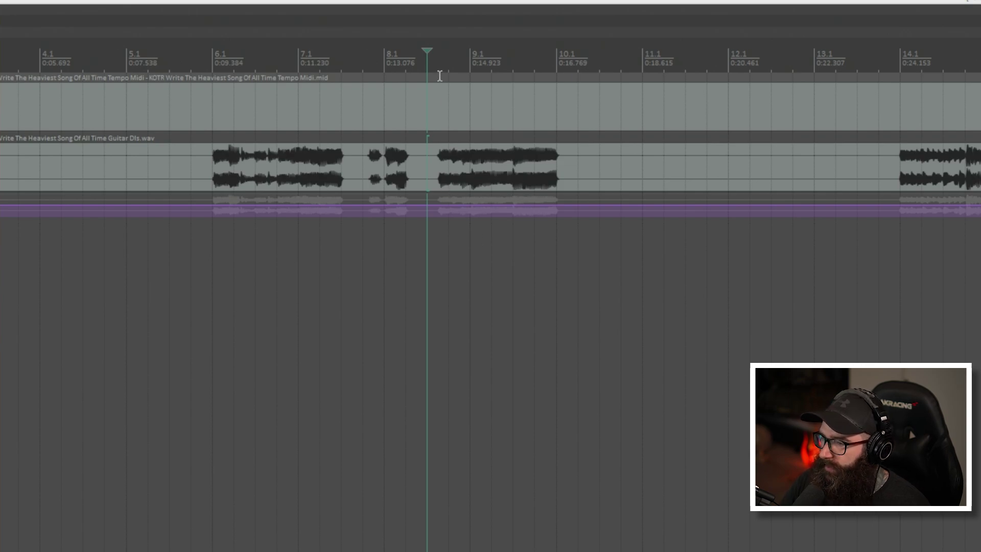
pyautogui.moveTo(469, 66); pyautogui.dragTo(557, 71)
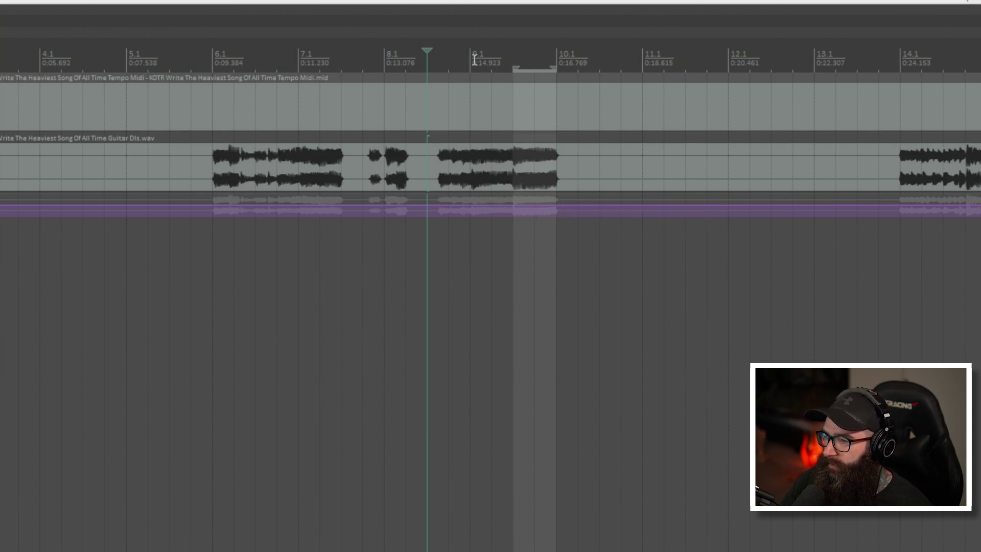
pyautogui.moveTo(472, 60); pyautogui.dragTo(505, 61)
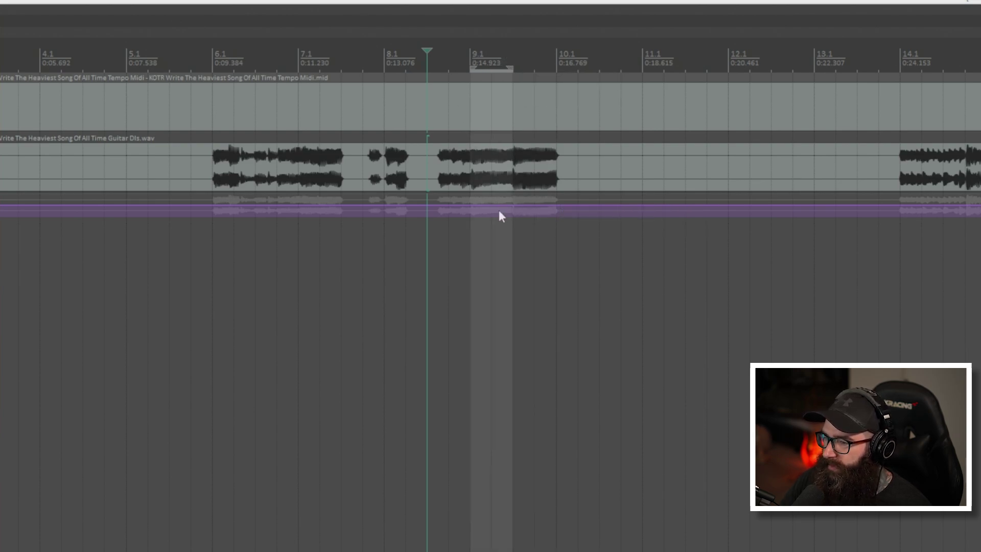
pyautogui.scroll(3, 499, 209)
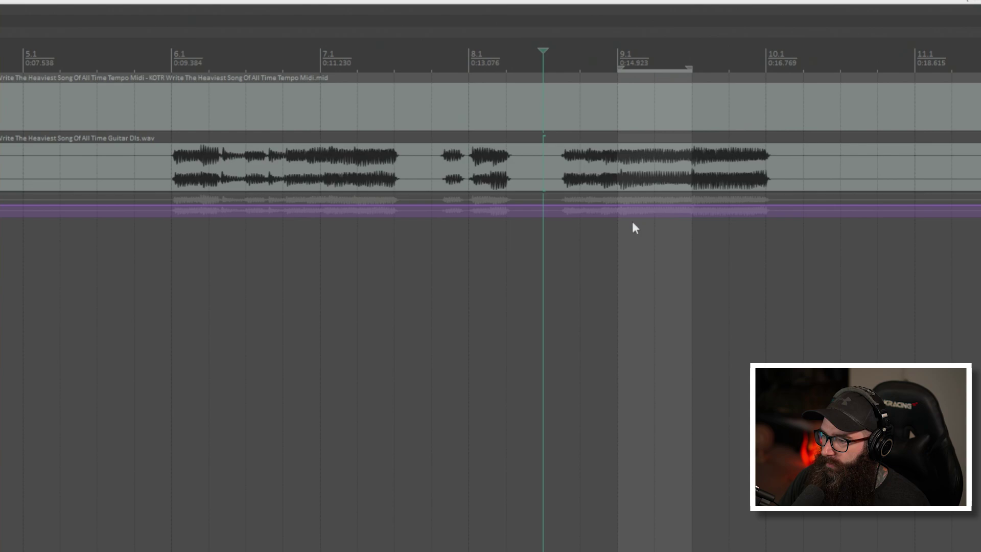
# Step: Try reshaping the Transpose envelope by hand around the time selection, down to -12 st, and undo the edits
pyautogui.moveTo(620, 205)
pyautogui.mouseDown()
pyautogui.moveTo(701, 203)
pyautogui.moveTo(655, 279)
pyautogui.moveTo(656, 297)
pyautogui.mouseUp()
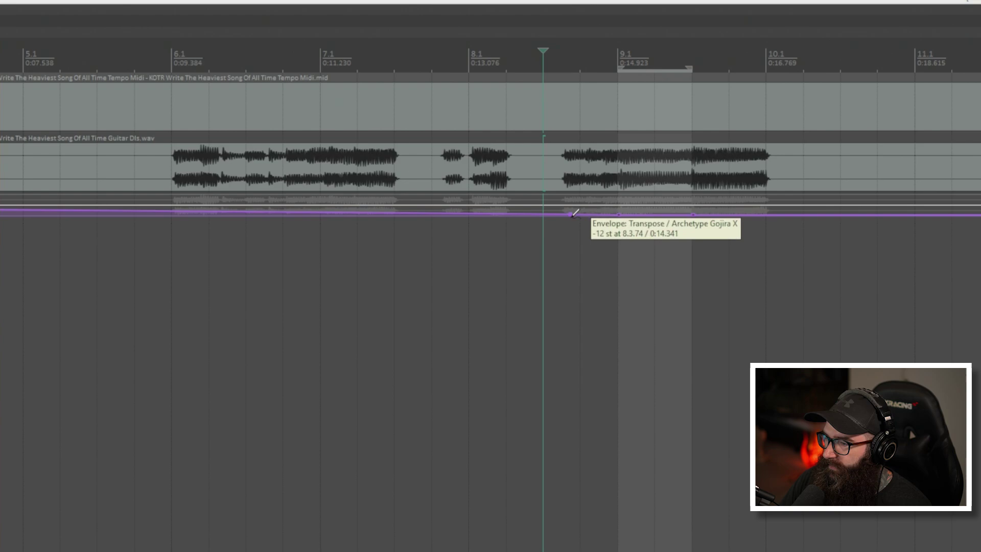
pyautogui.click(751, 214)
pyautogui.moveTo(669, 213); pyautogui.dragTo(664, 107)
pyautogui.hotkey('ctrl', 'z')
pyautogui.hotkey('ctrl', 'z')
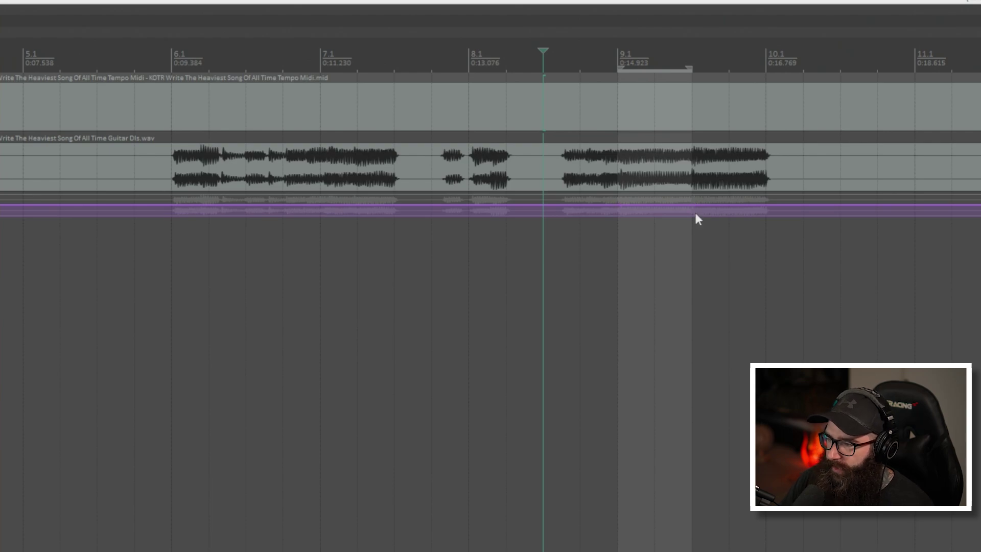
# Step: Reselect the range from 9.1 to 9.3 and insert a new automation item there on the Transpose envelope
pyautogui.moveTo(469, 60); pyautogui.dragTo(543, 59)
pyautogui.moveTo(617, 60); pyautogui.dragTo(691, 61)
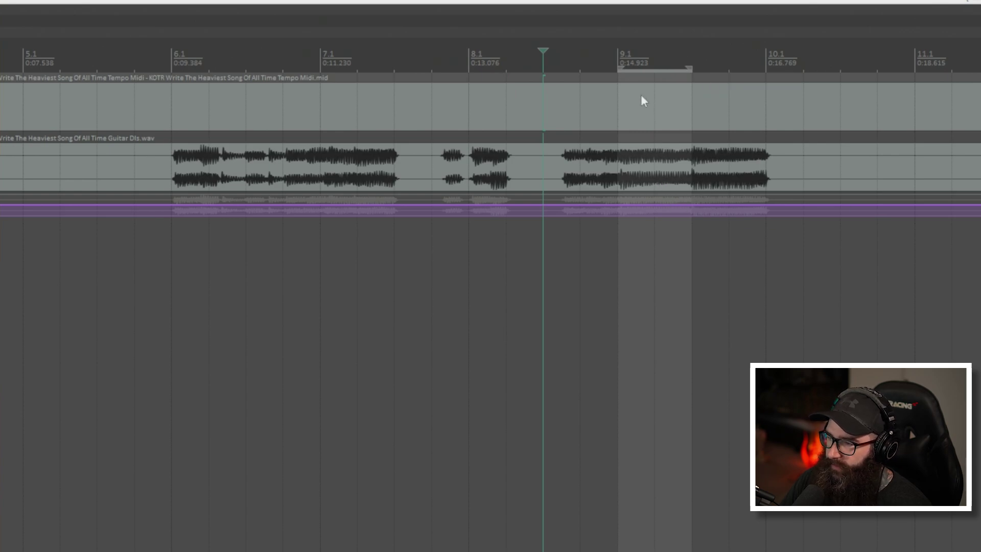
pyautogui.click(616, 45)
pyautogui.press('space')
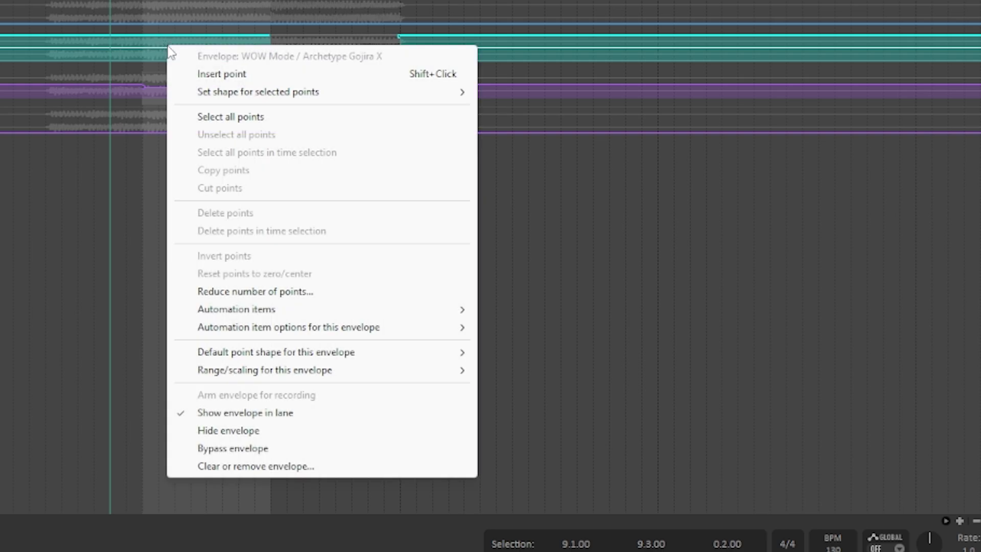
pyautogui.moveTo(310, 308)
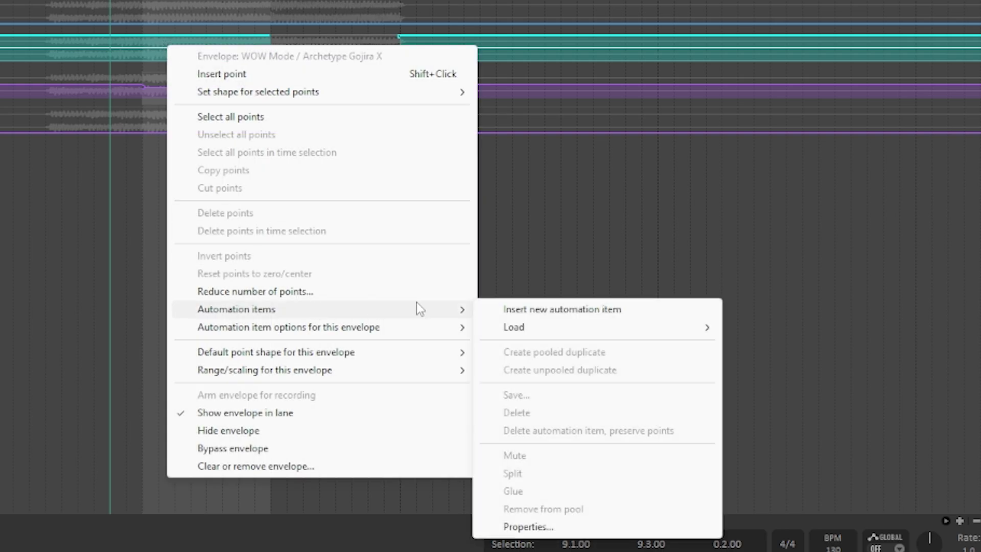
pyautogui.click(658, 313)
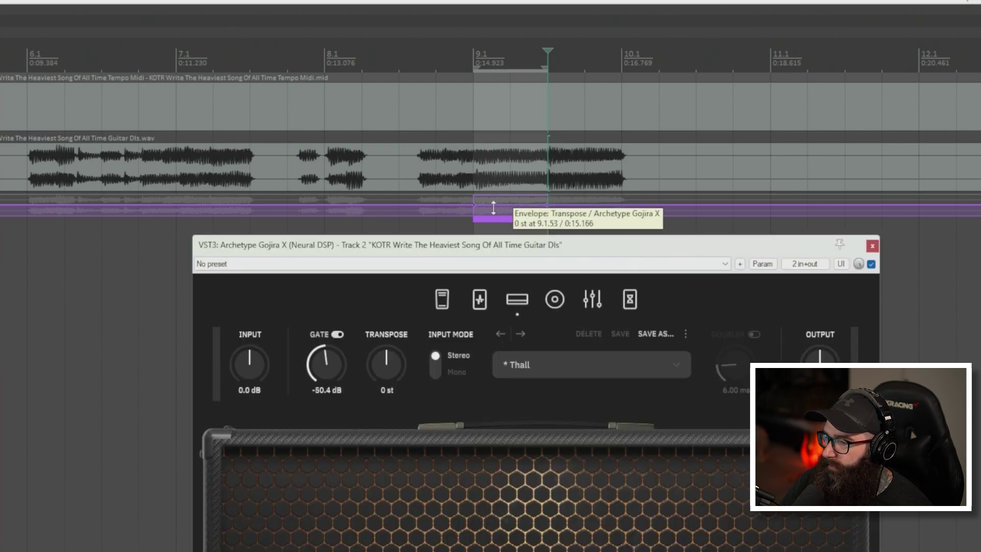
# Step: Lower the Transpose value inside the automation item to -3 st and play from just before bar 9 to check the change
pyautogui.moveTo(501, 204); pyautogui.dragTo(510, 259)
pyautogui.click(463, 64)
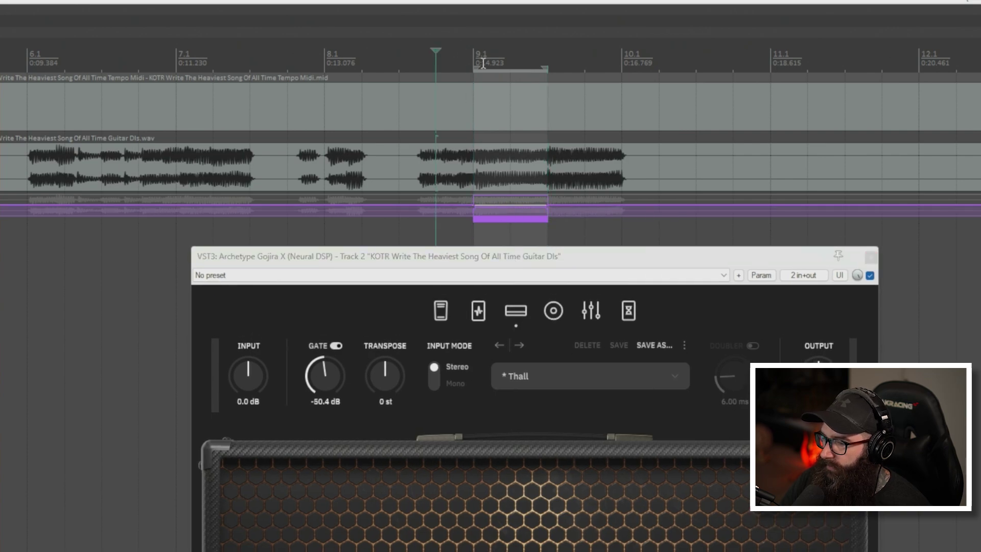
pyautogui.click(502, 55)
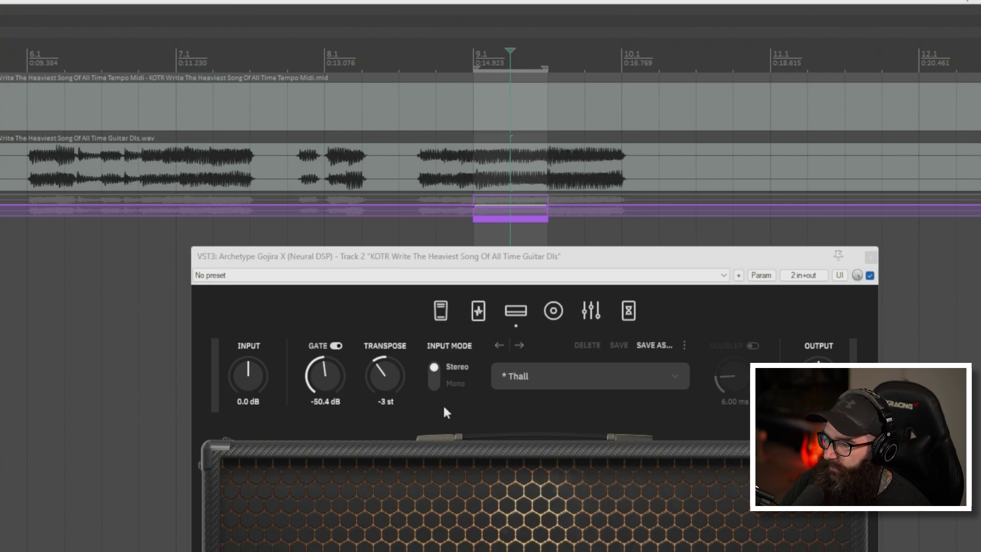
pyautogui.click(443, 53)
pyautogui.press('space')
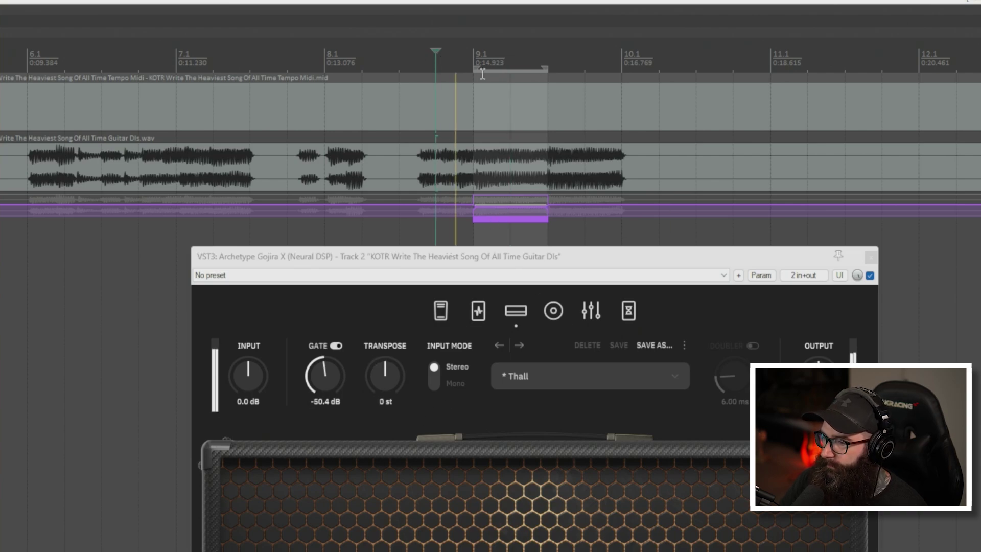
# Step: Play repeatedly from just before bar 9 to hear the -3 st Transpose change in the 9.1 automation item
pyautogui.press('space')
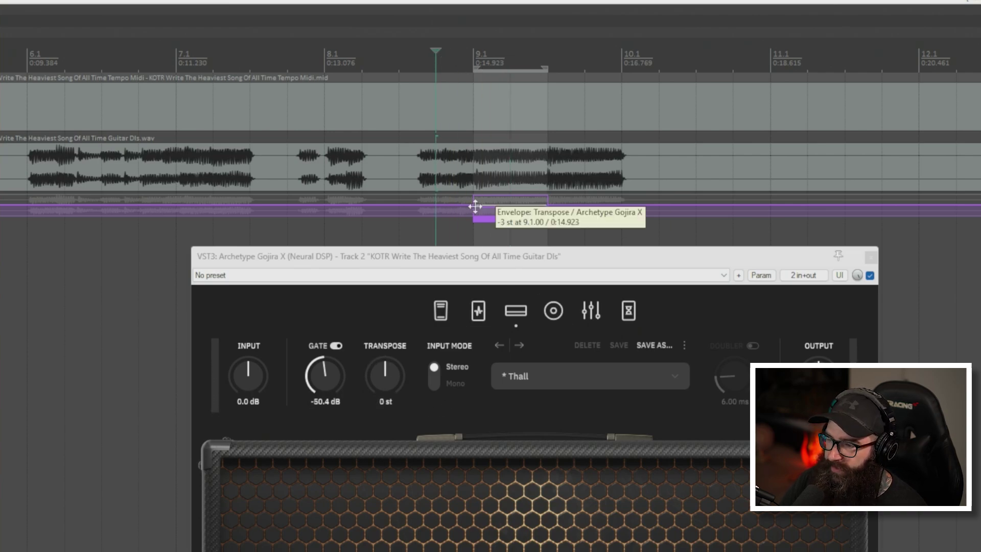
pyautogui.moveTo(546, 204)
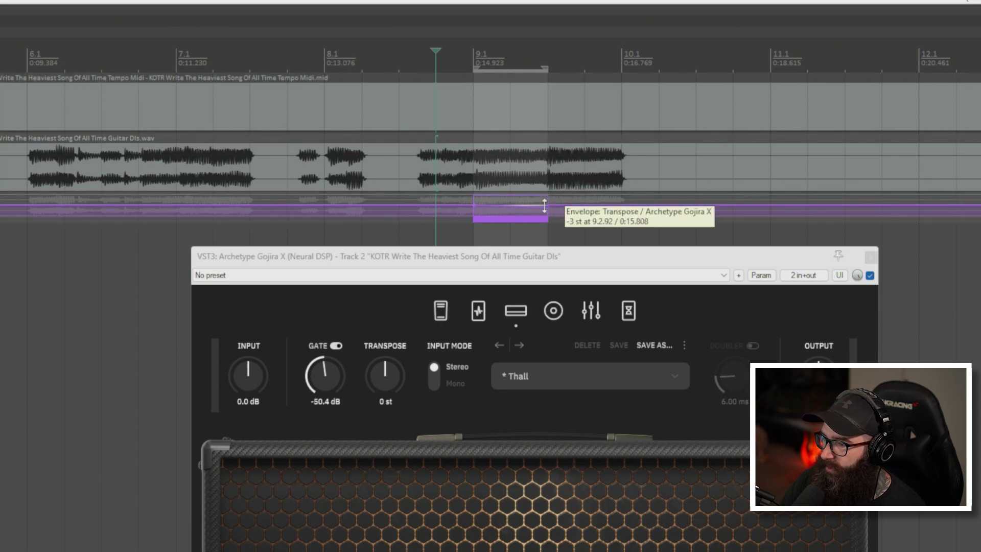
pyautogui.press('space')
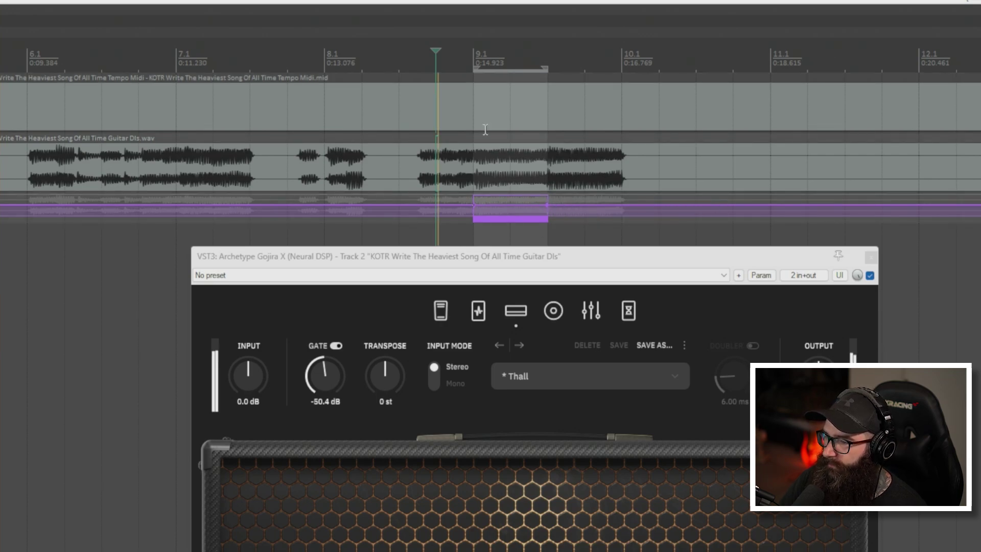
pyautogui.press('space')
pyautogui.moveTo(510, 223)
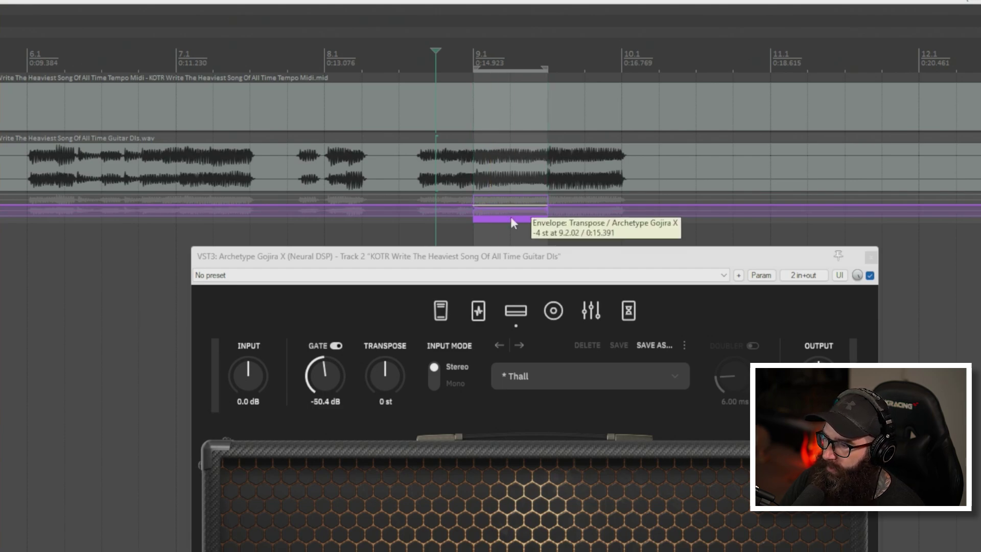
pyautogui.press('space')
pyautogui.press('space')
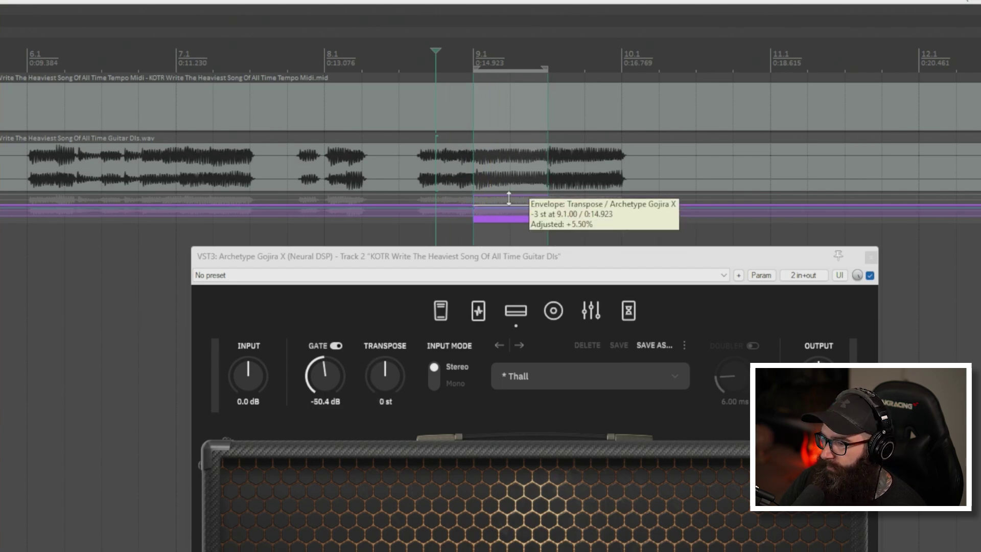
# Step: Insert a new automation item over 9.3 to 10.1 on the Transpose envelope and lower its value to -6 st
pyautogui.moveTo(551, 60); pyautogui.dragTo(621, 63)
pyautogui.rightClick(584, 214)
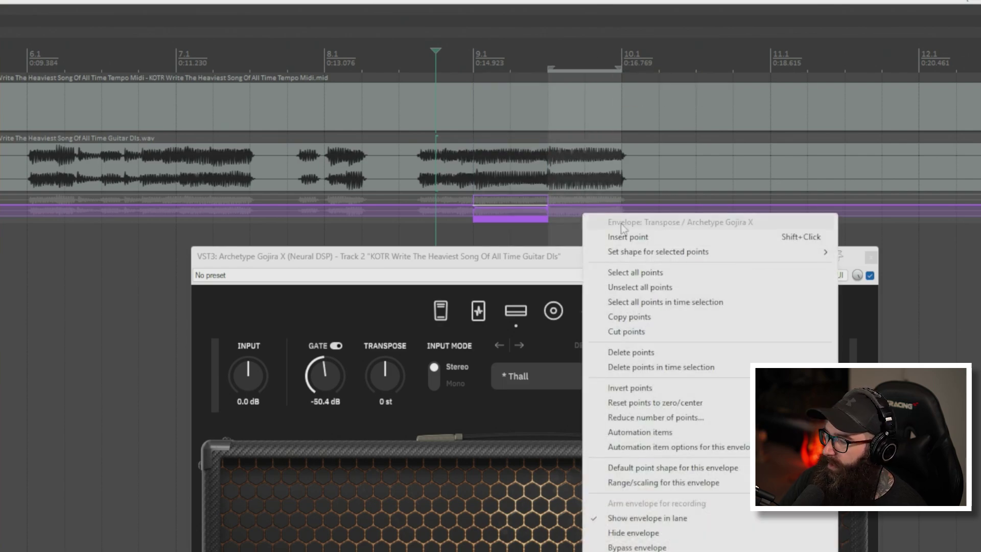
pyautogui.moveTo(664, 437)
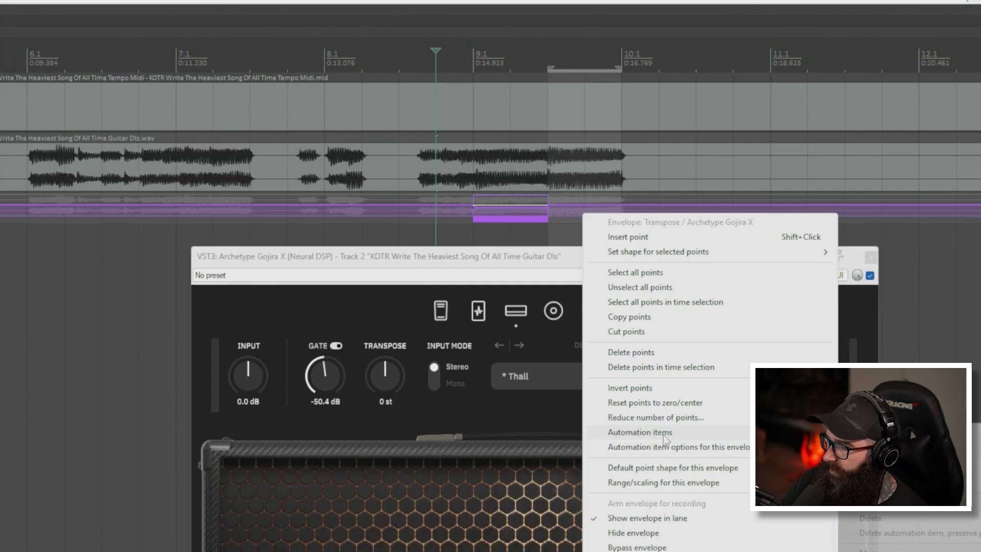
pyautogui.click(879, 438)
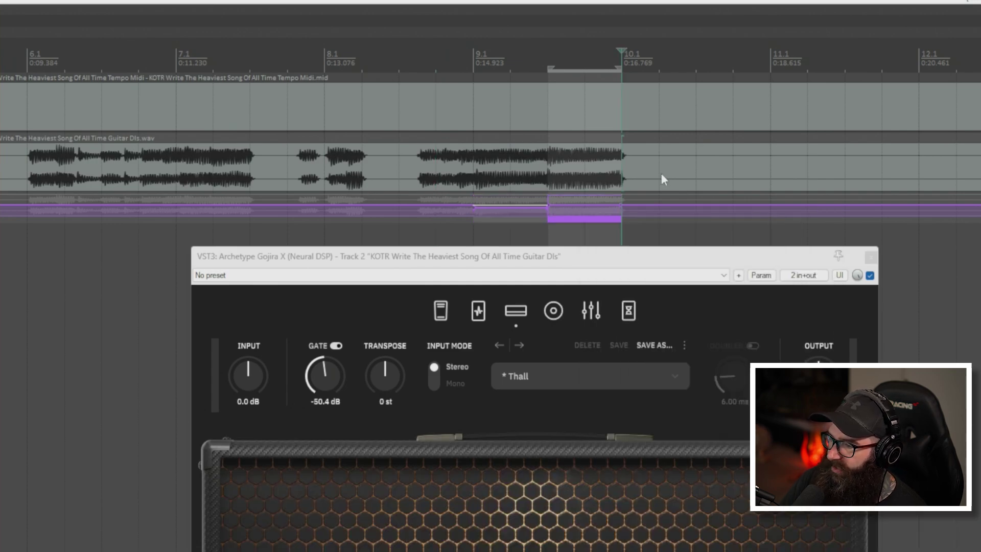
pyautogui.moveTo(587, 207); pyautogui.dragTo(589, 226)
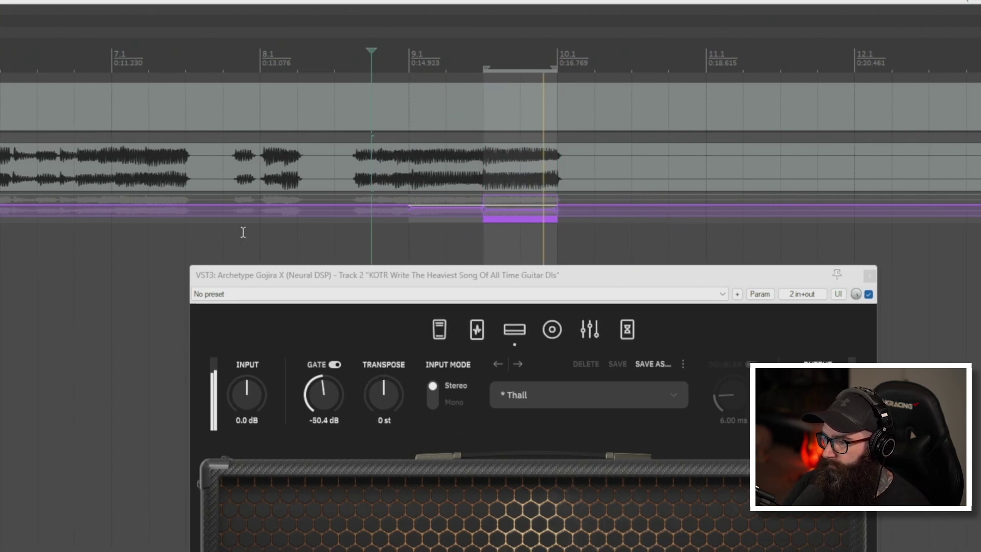
pyautogui.press('space')
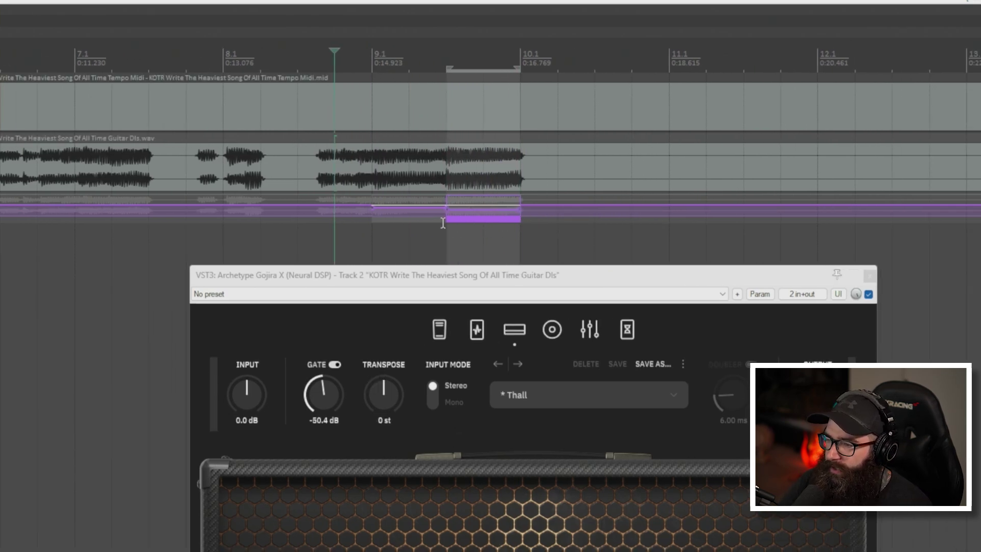
# Step: Inspect the value, position and shape settings of the Transpose envelope point at 9.1
pyautogui.rightClick(373, 208)
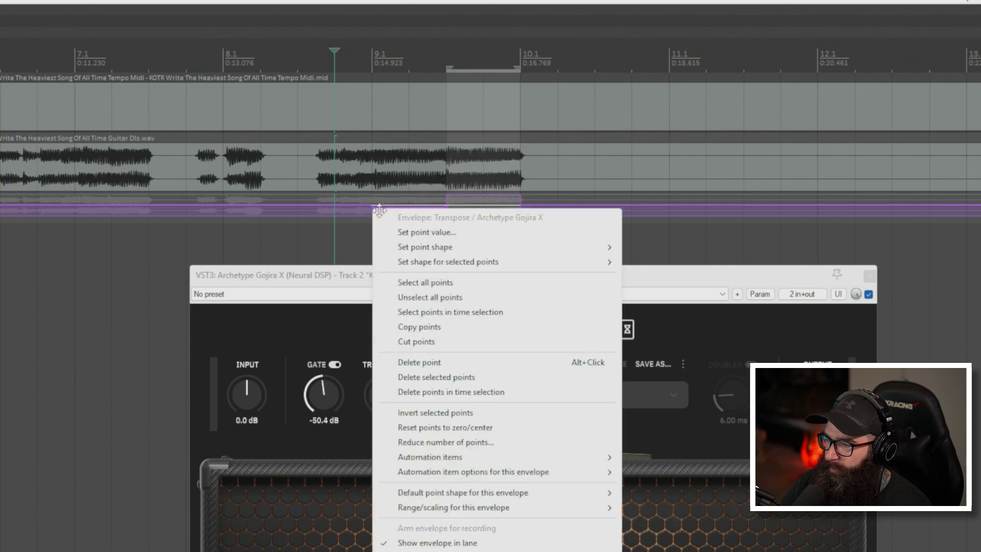
pyautogui.click(449, 233)
pyautogui.moveTo(476, 193); pyautogui.dragTo(347, 157)
pyautogui.click(318, 177)
pyautogui.hotkey('ctrl', 'a')
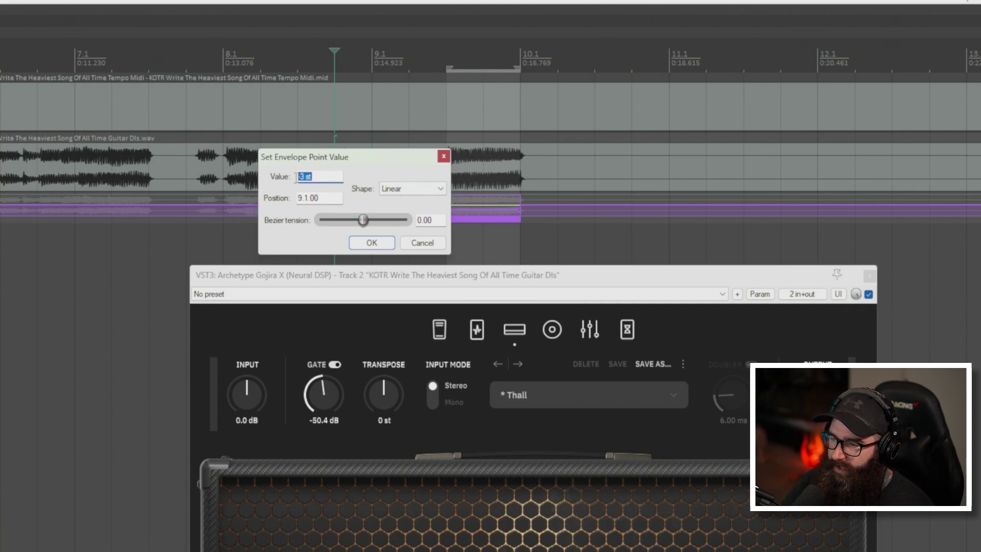
pyautogui.click(443, 156)
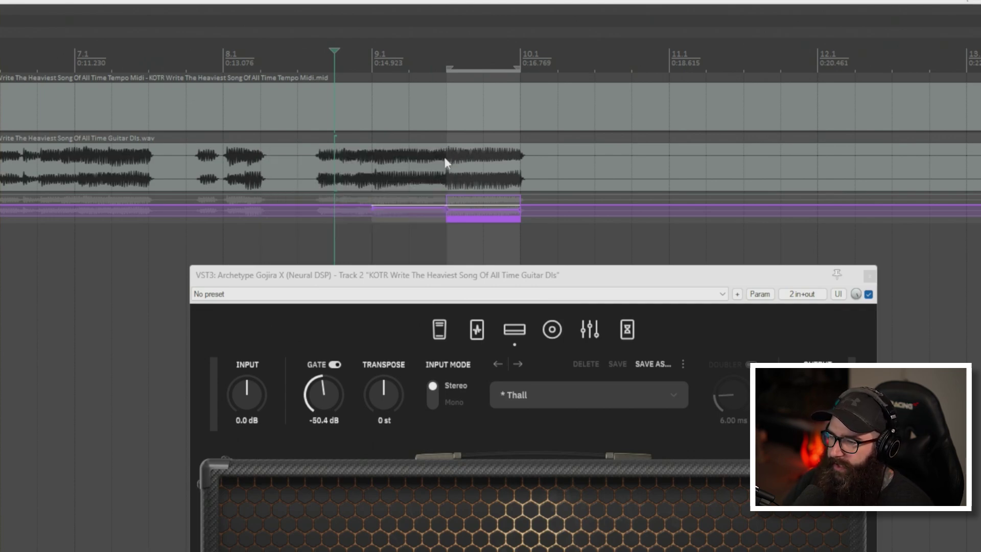
# Step: Try adding a Transpose point at about 7.4.58 and adjusting the automation item at 9.1, and undo the edits
pyautogui.click(260, 206)
pyautogui.moveTo(161, 205); pyautogui.dragTo(194, 202)
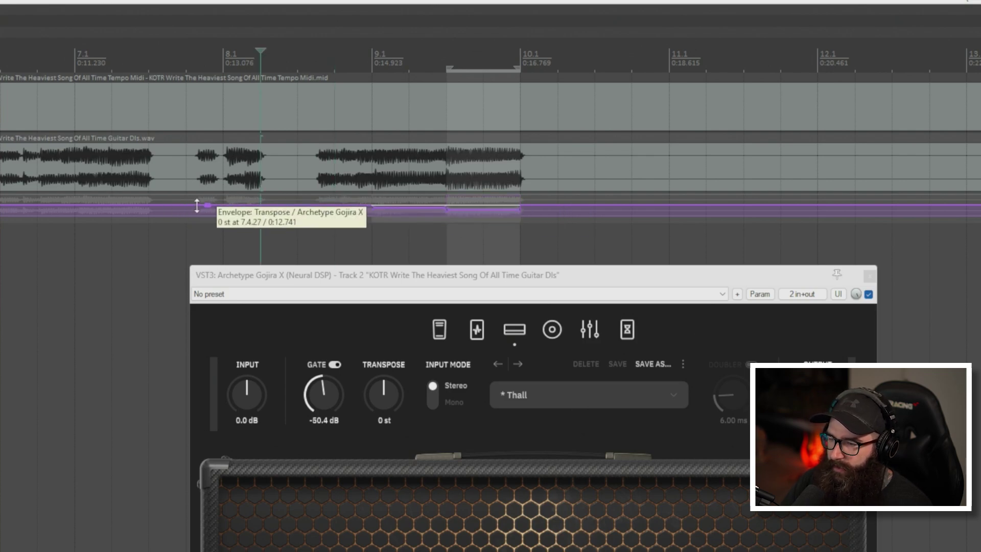
pyautogui.rightClick(207, 205)
pyautogui.click(269, 232)
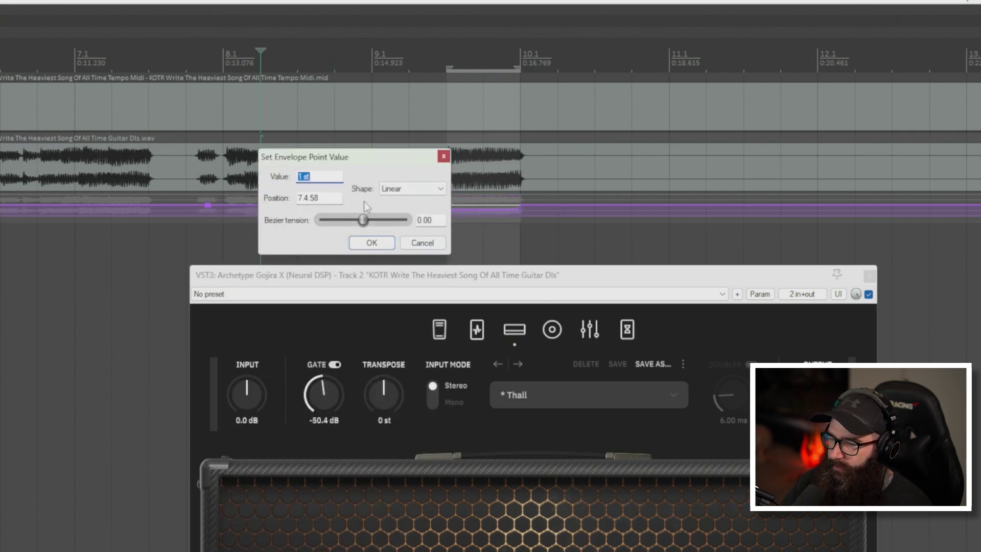
pyautogui.click(428, 241)
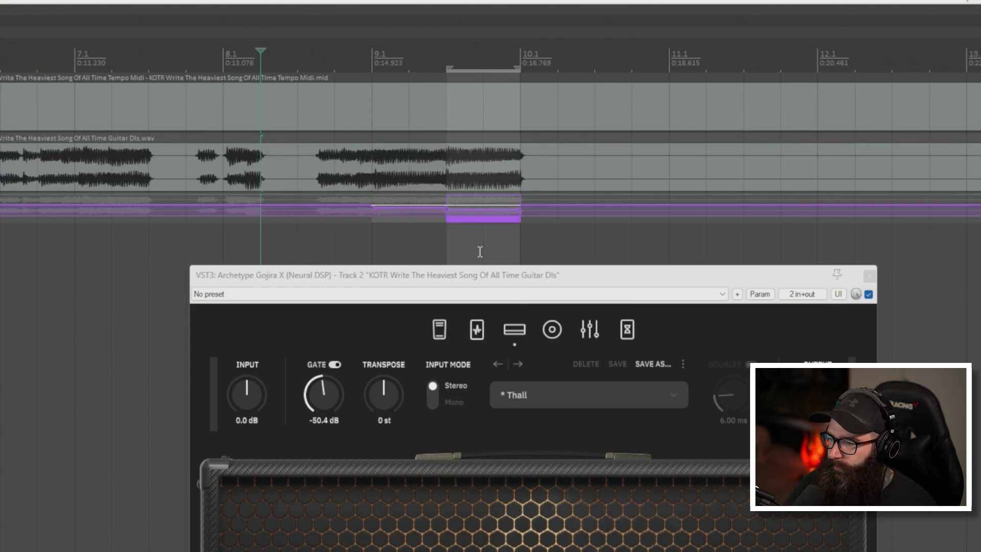
pyautogui.moveTo(410, 208); pyautogui.dragTo(412, 216)
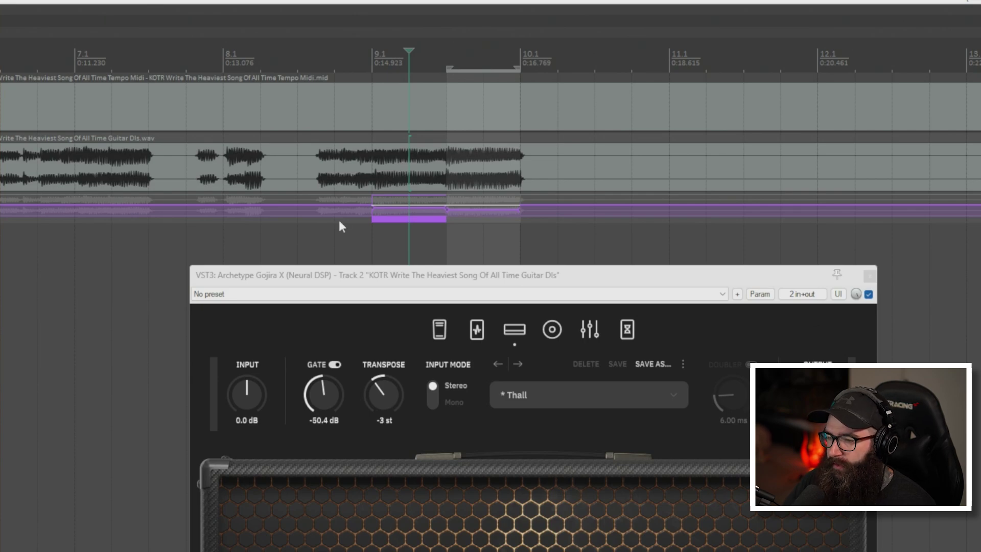
pyautogui.hotkey('ctrl', 'z')
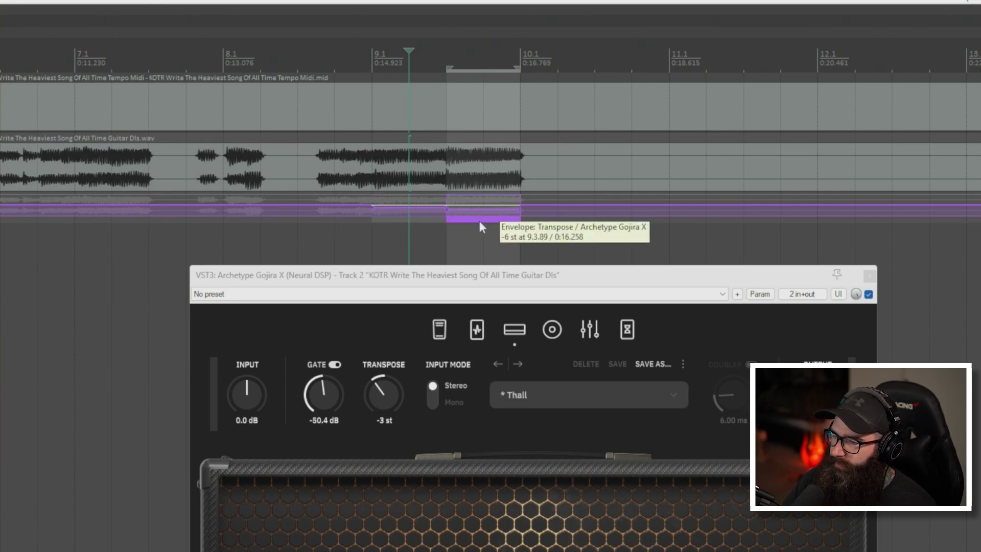
# Step: Place a copy of the -6 st automation item at 14.1, play it from just before bar 14, and remove it again
pyautogui.click(666, 72)
pyautogui.scroll(-3, 260, 153)
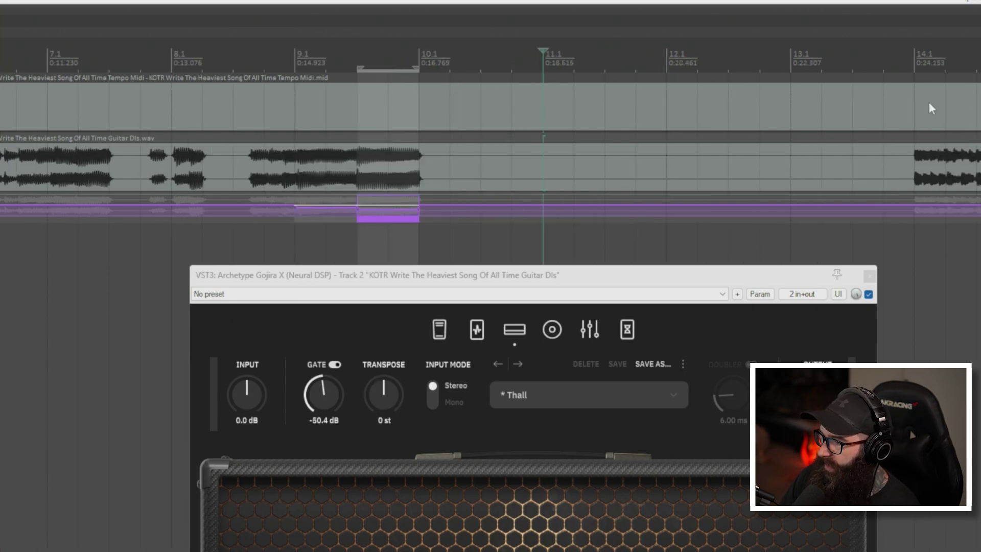
pyautogui.click(854, 54)
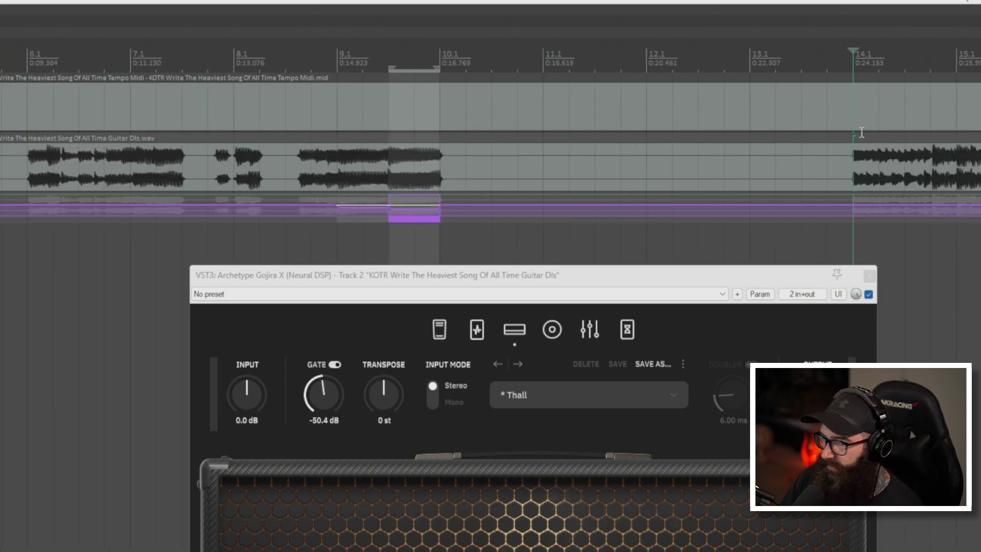
pyautogui.hscroll(3, 861, 131)
pyautogui.scroll(3, 649, 131)
pyautogui.press('space')
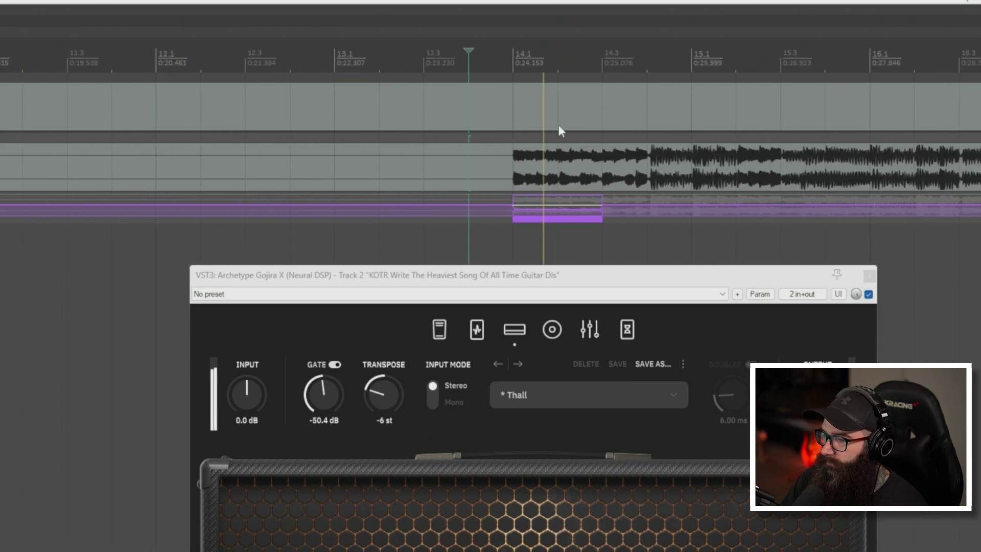
pyautogui.press('space')
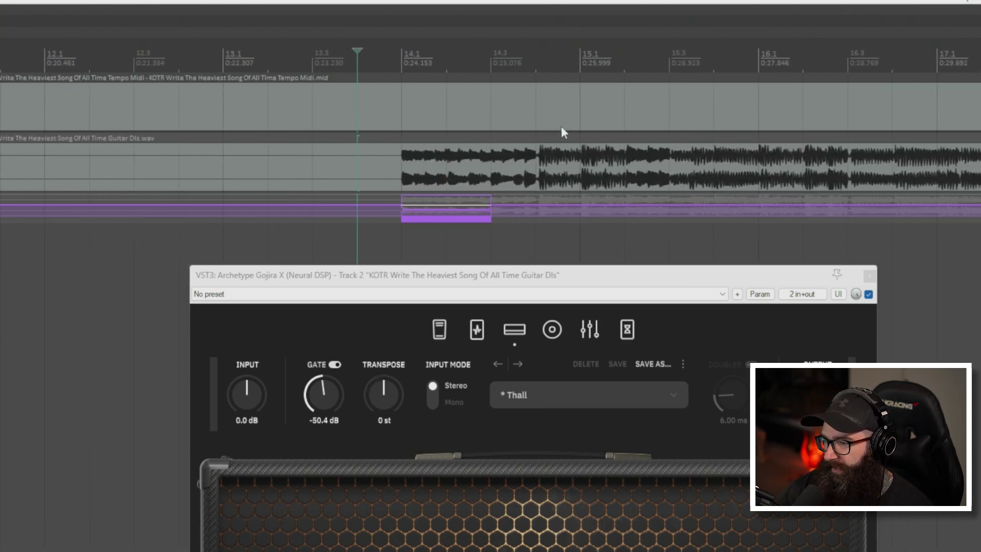
pyautogui.moveTo(404, 209)
pyautogui.mouseDown()
pyautogui.moveTo(802, 211)
pyautogui.moveTo(861, 235)
pyautogui.moveTo(797, 220)
pyautogui.moveTo(608, 234)
pyautogui.mouseUp()
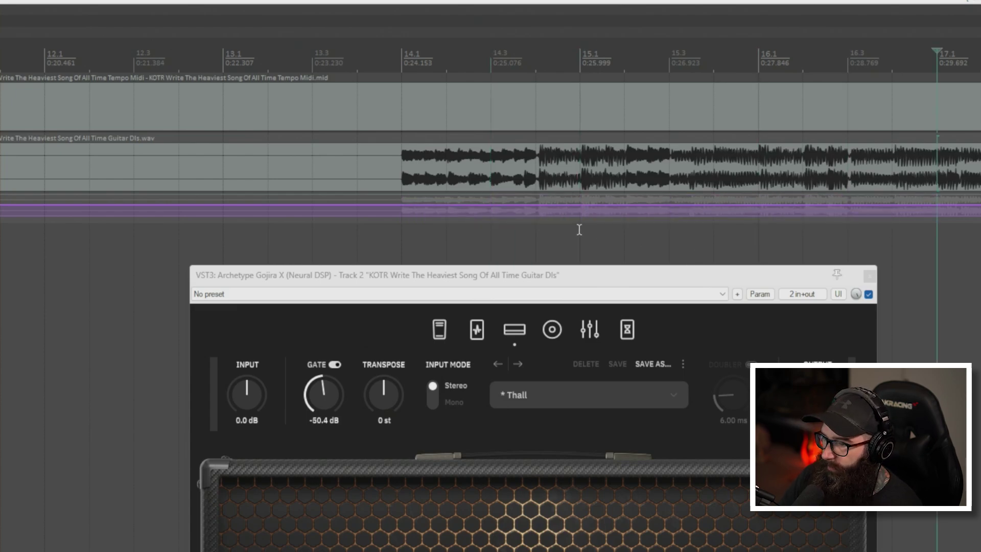
# Step: Create a pooled duplicate of the Transpose automation item at 9.3 and move it to 14.1
pyautogui.scroll(-5, 222, 210)
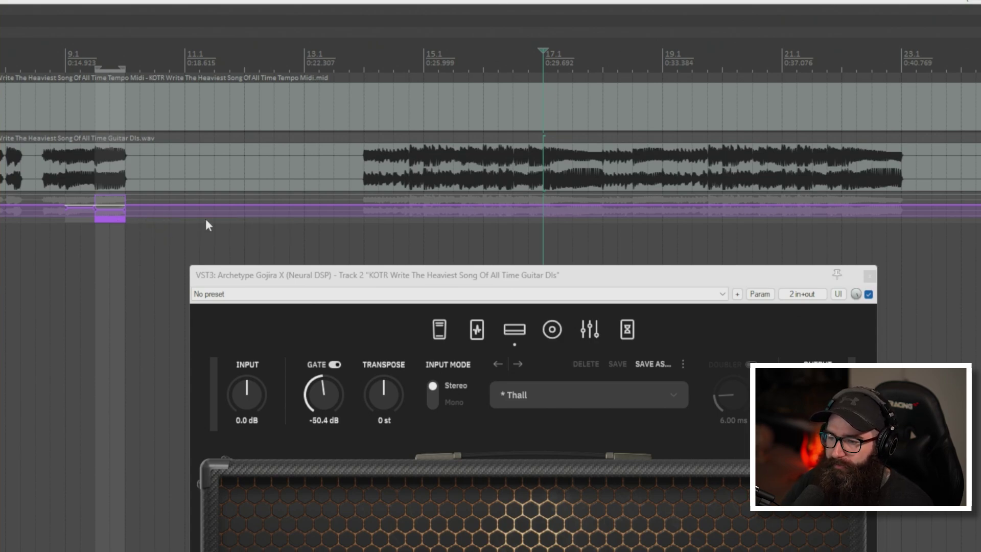
pyautogui.rightClick(109, 220)
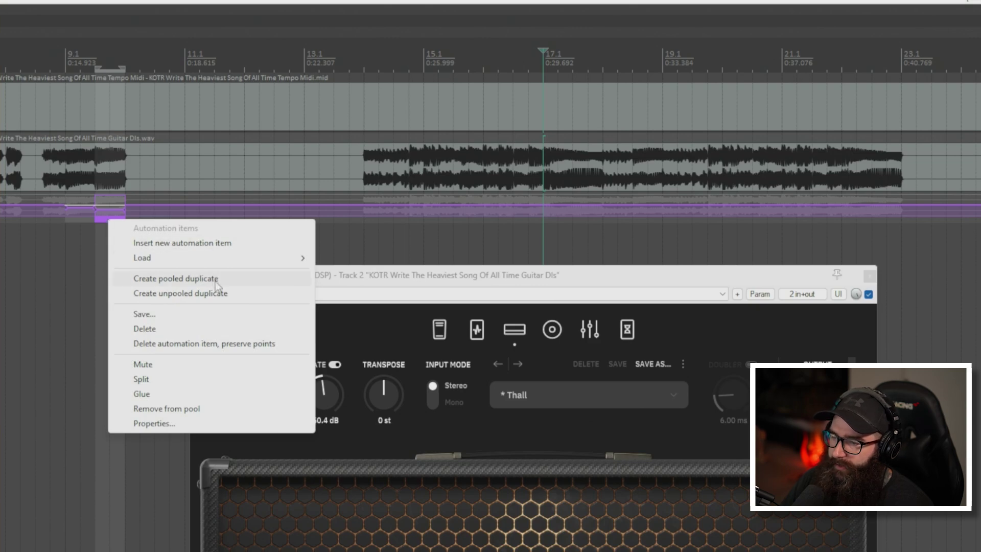
pyautogui.click(255, 284)
pyautogui.moveTo(141, 218); pyautogui.dragTo(379, 216)
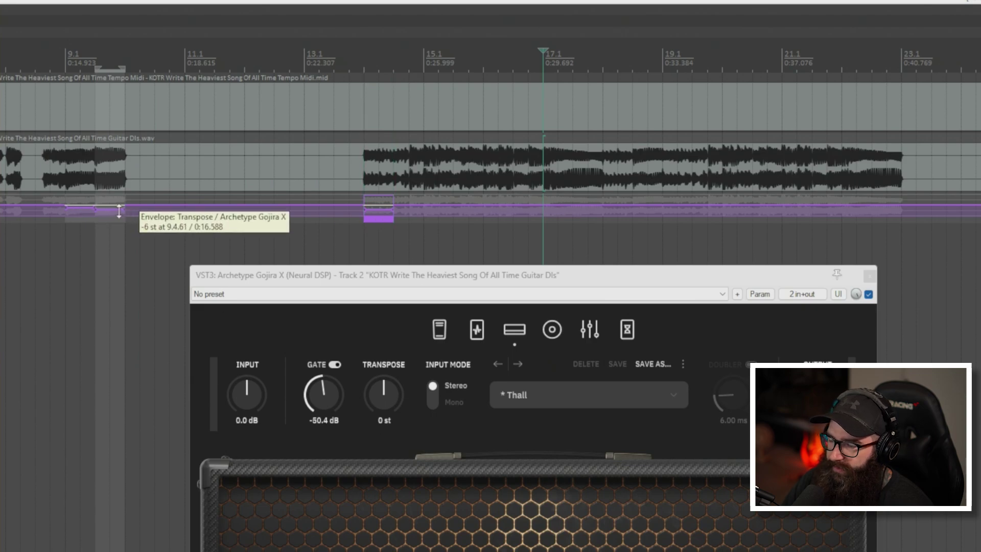
# Step: Adjust the Transpose level inside the automation items at 9.3 and 14.1, leaving the one at 14.1 at -3 st
pyautogui.moveTo(119, 210); pyautogui.dragTo(120, 237)
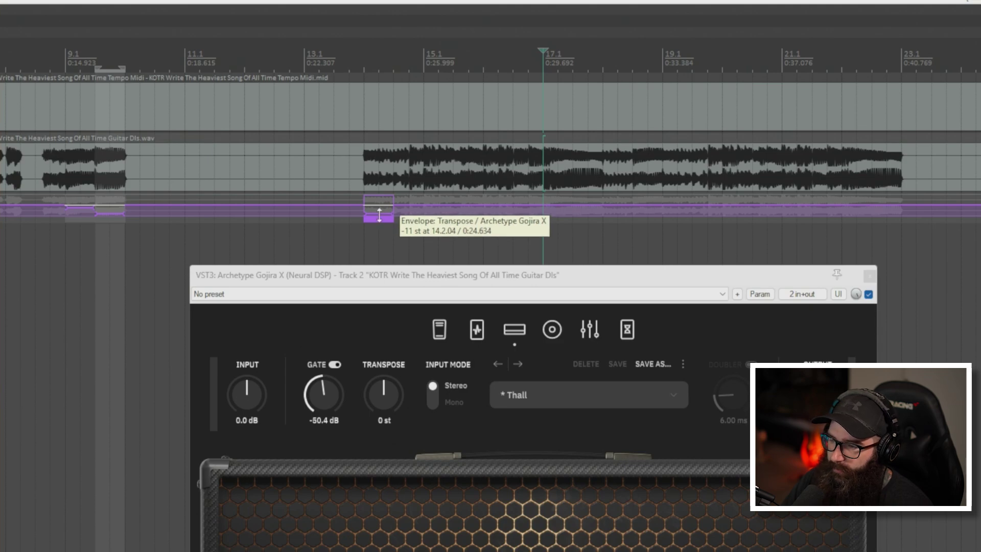
pyautogui.moveTo(379, 215)
pyautogui.mouseDown()
pyautogui.moveTo(395, 114)
pyautogui.moveTo(391, 220)
pyautogui.mouseUp()
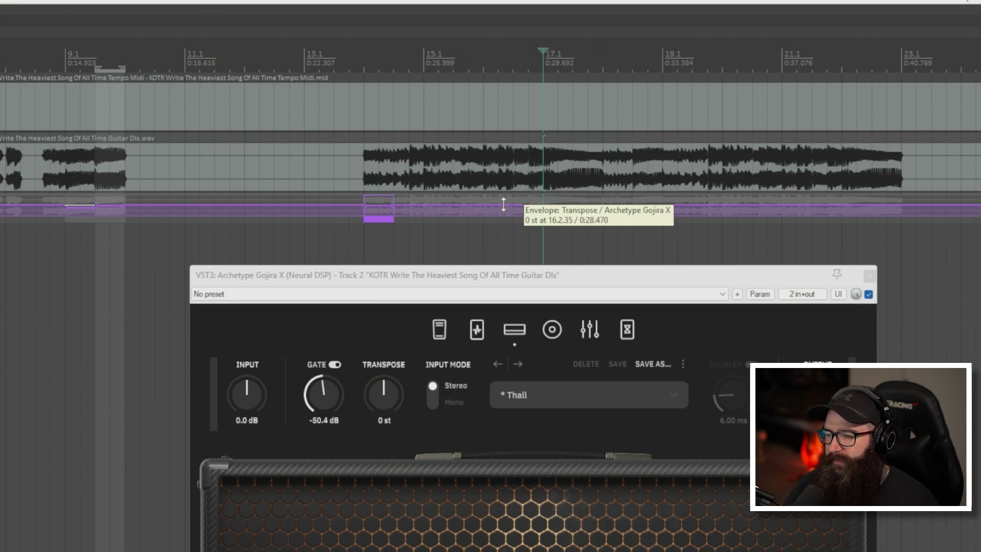
pyautogui.click(67, 53)
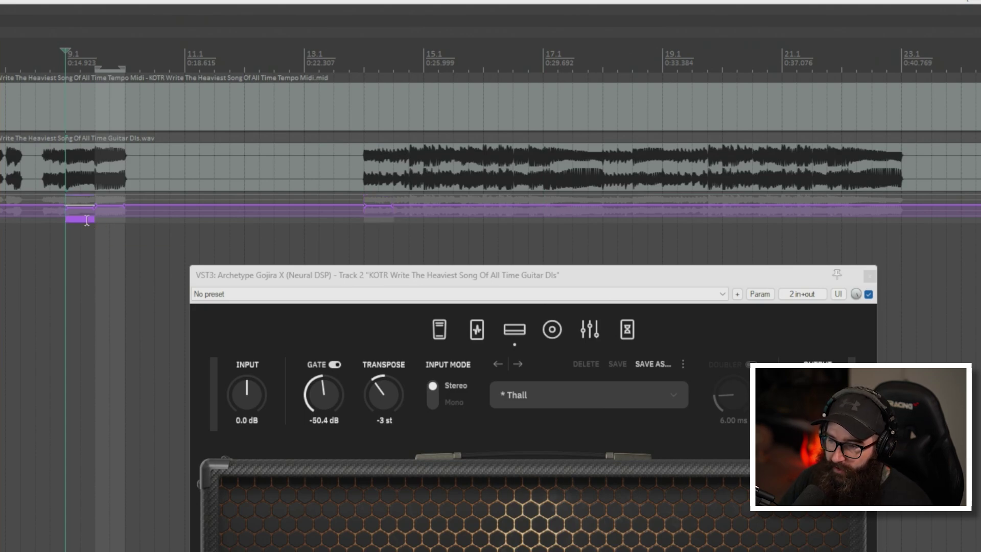
pyautogui.moveTo(388, 212); pyautogui.dragTo(381, 221)
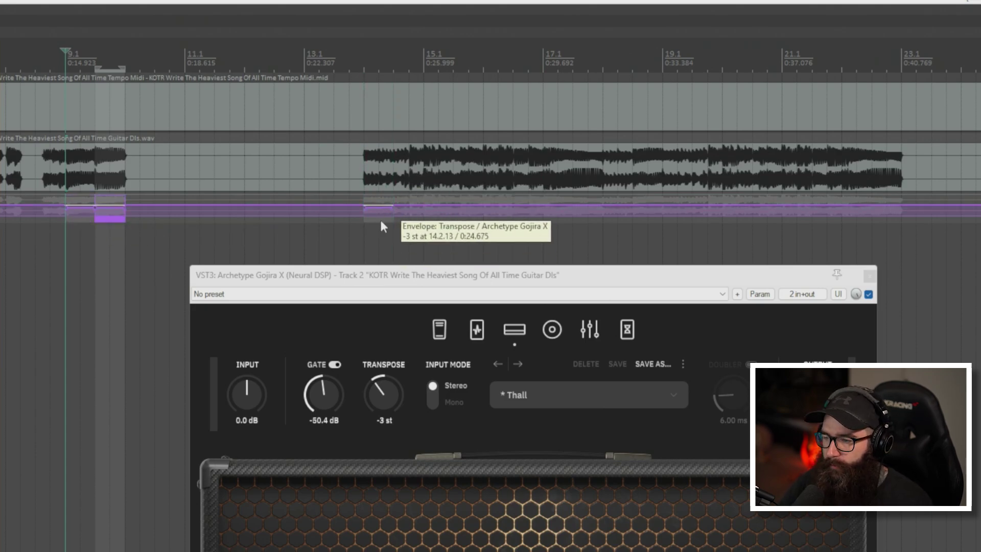
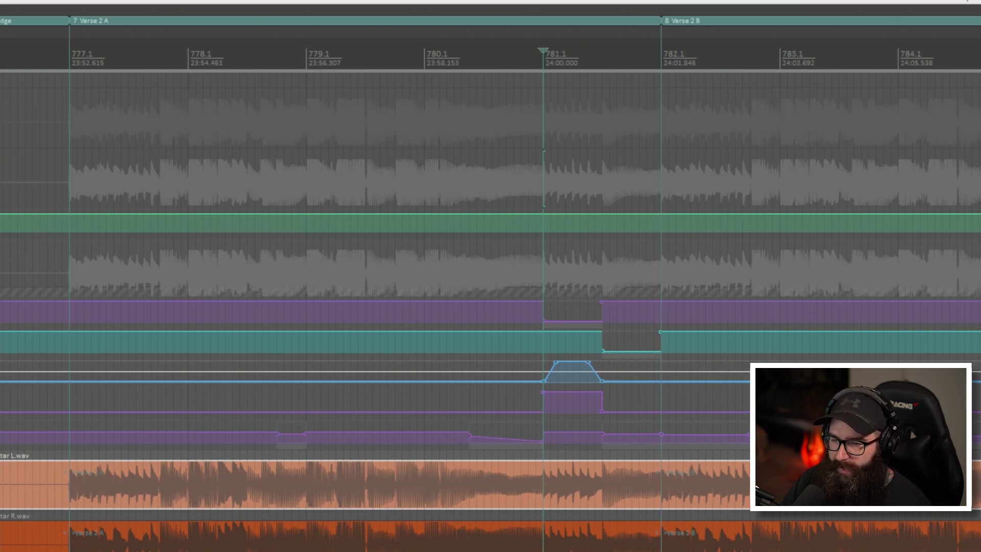
# Step: Play the Verse 2 A automation from bar 780 and view the Archetype Gojira X pedals on the Guitar Amp track
pyautogui.click(469, 58)
pyautogui.press('space')
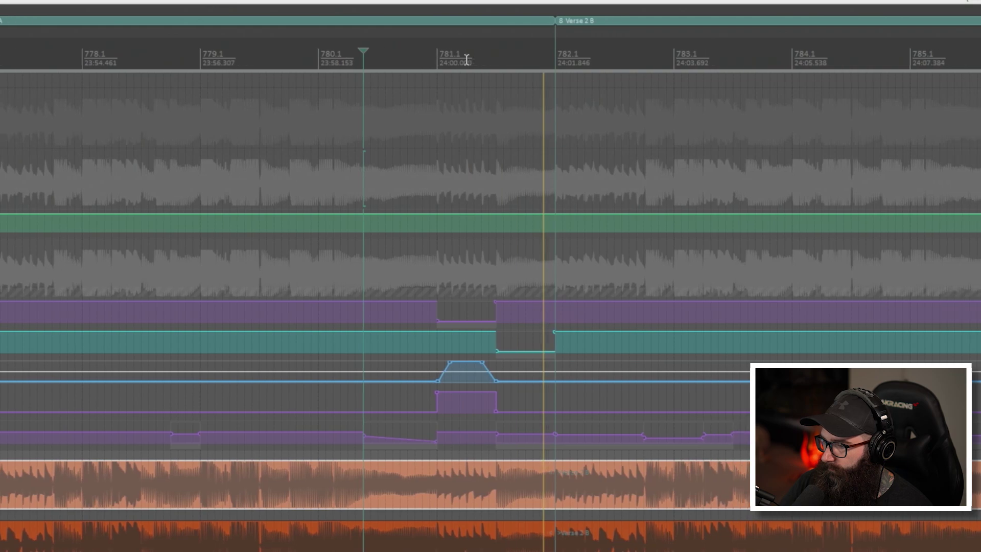
pyautogui.press('f')
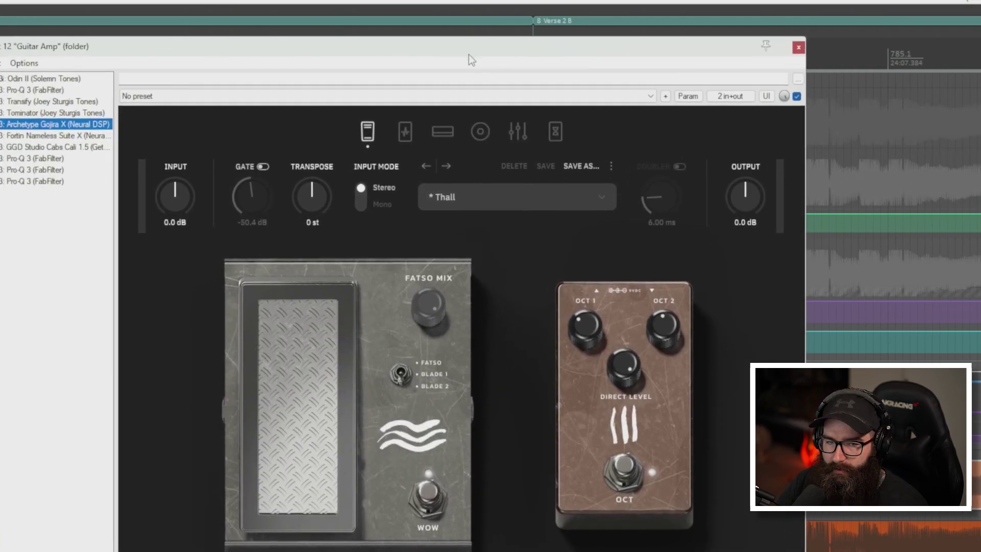
pyautogui.press('Escape')
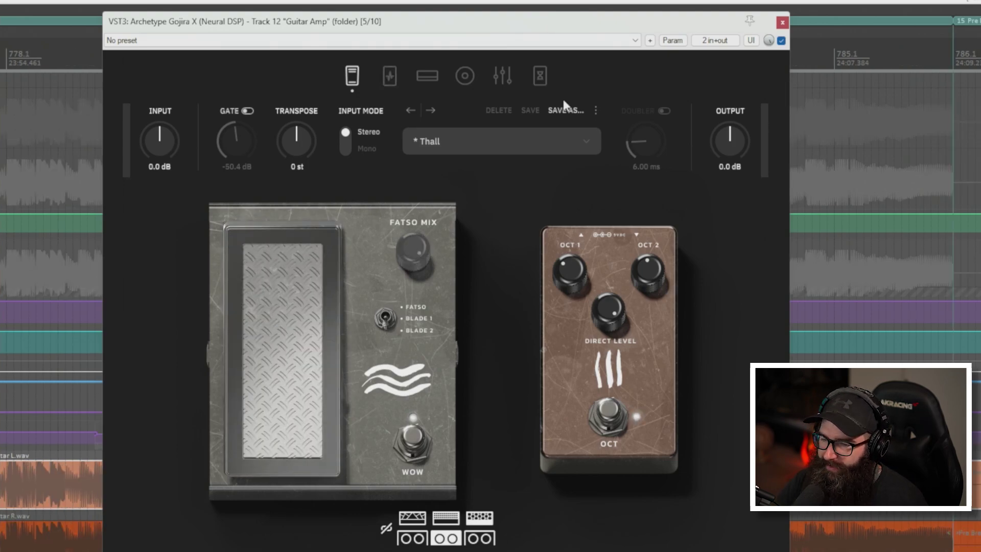
pyautogui.click(782, 22)
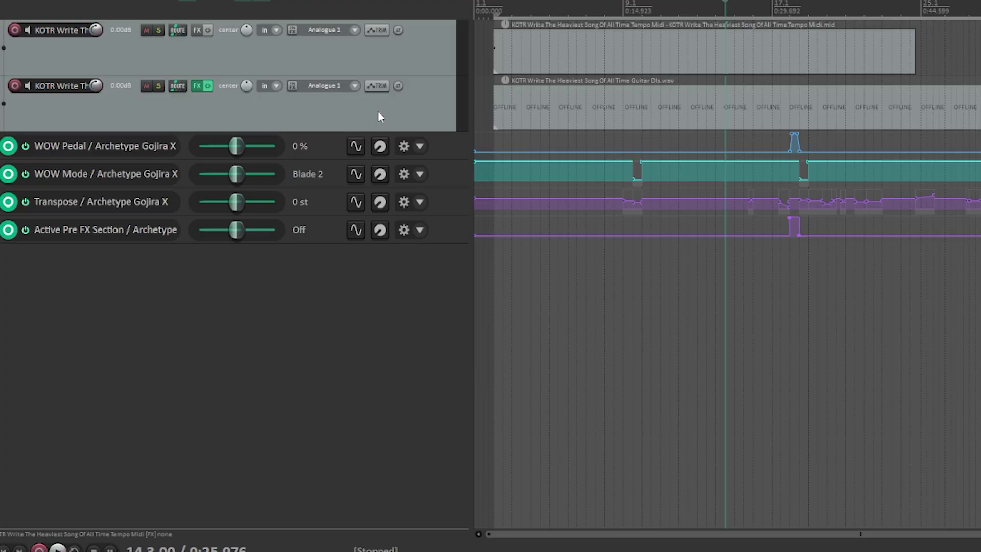
# Step: Look up the guitar DI track's Archetype Gojira X parameters for automation and view the plugin's WOW and OCT pedals
pyautogui.click(378, 86)
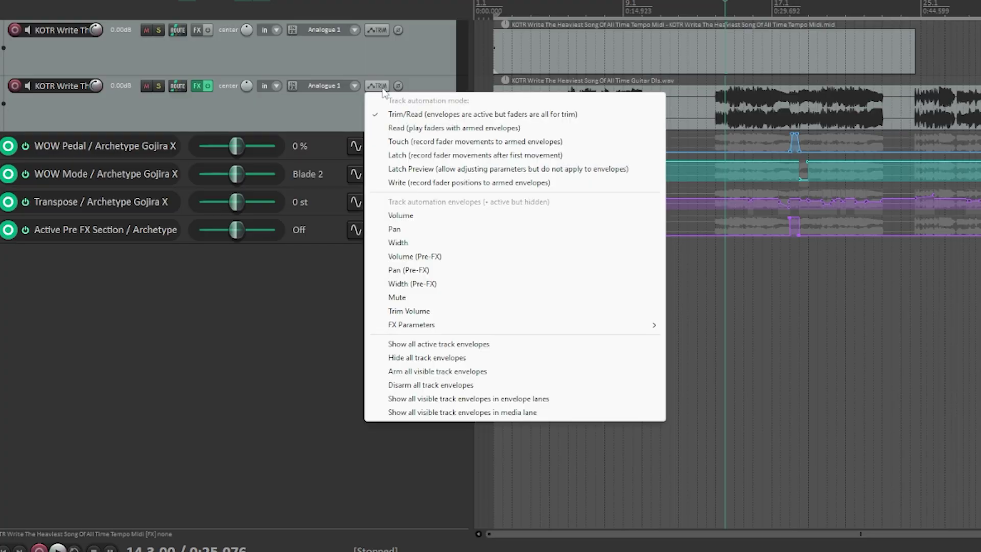
pyautogui.moveTo(462, 325)
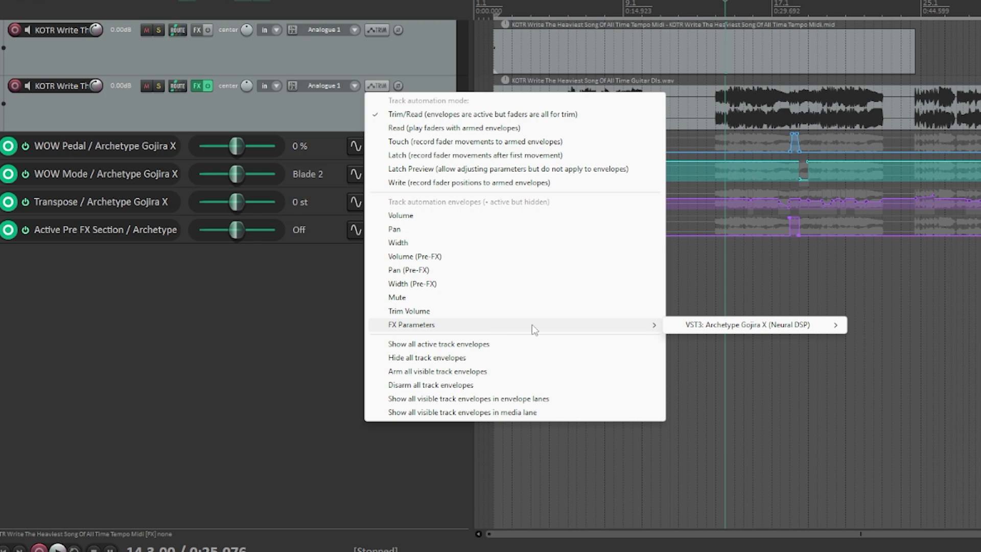
pyautogui.click(378, 87)
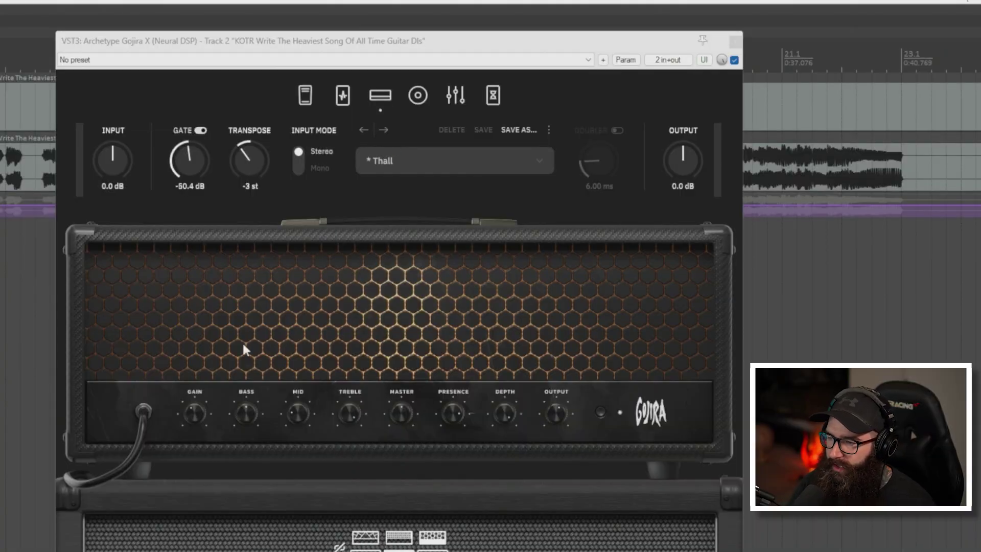
pyautogui.click(343, 97)
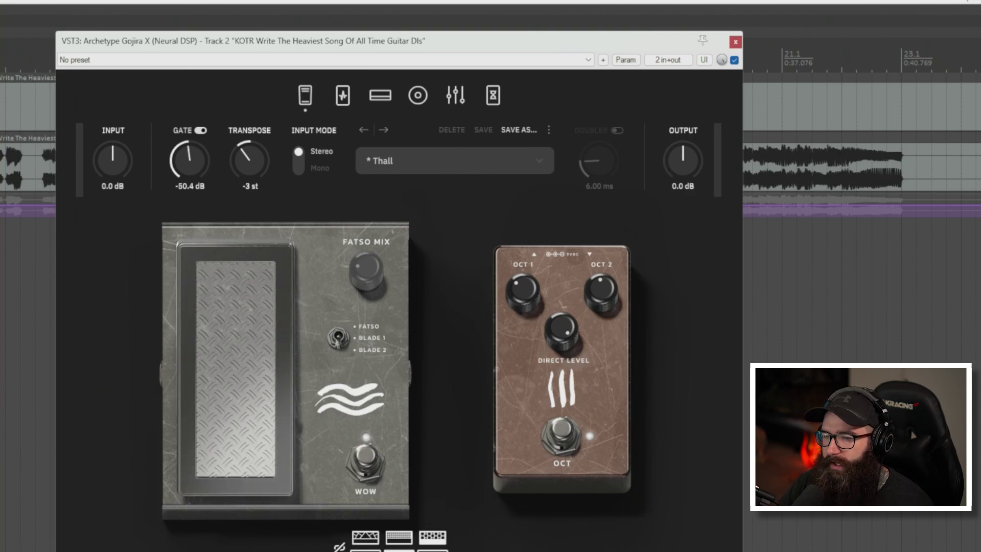
# Step: Set the guitar DI track to Touch automation mode and record movements of the WOW pedal during playback from bar 9
pyautogui.click(386, 89)
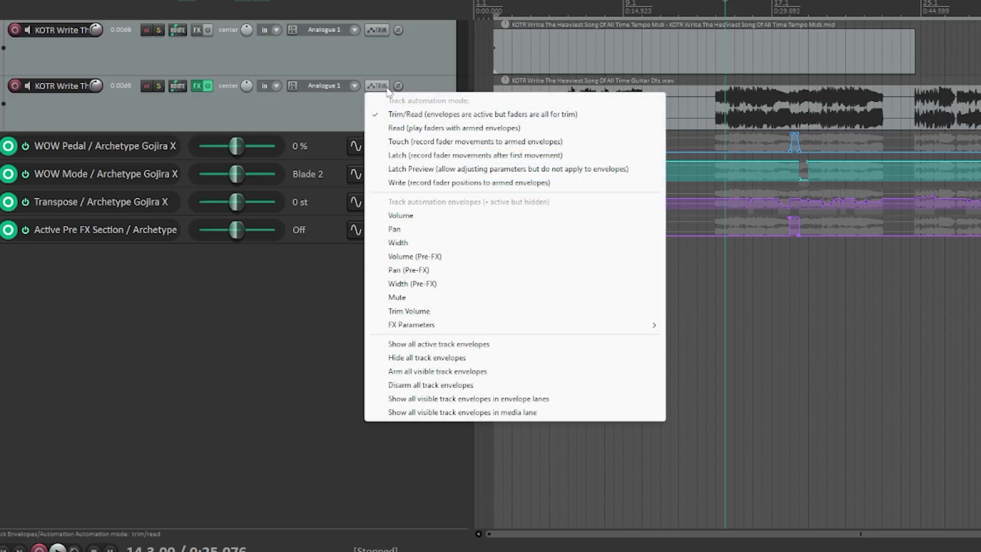
pyautogui.click(578, 143)
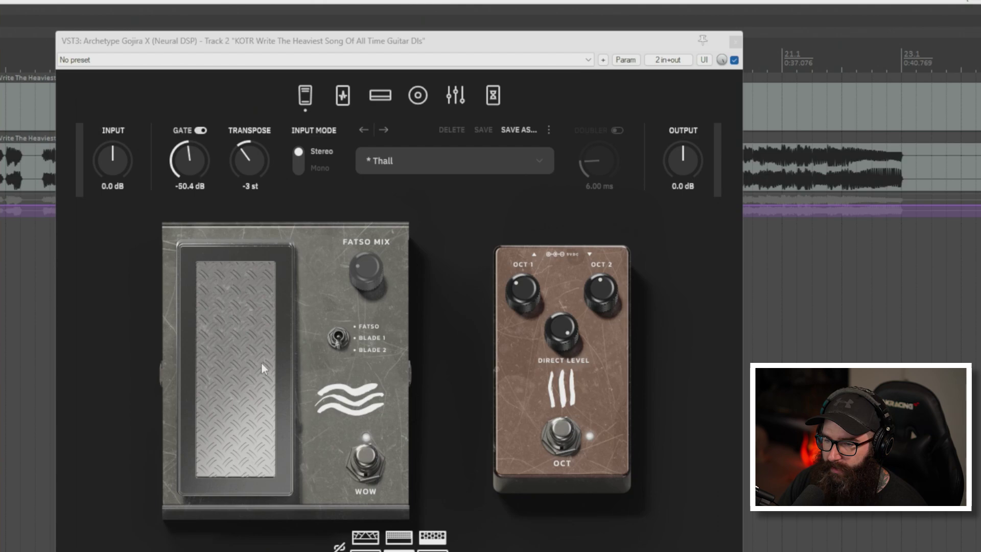
pyautogui.press('space')
pyautogui.moveTo(260, 360); pyautogui.dragTo(305, 125)
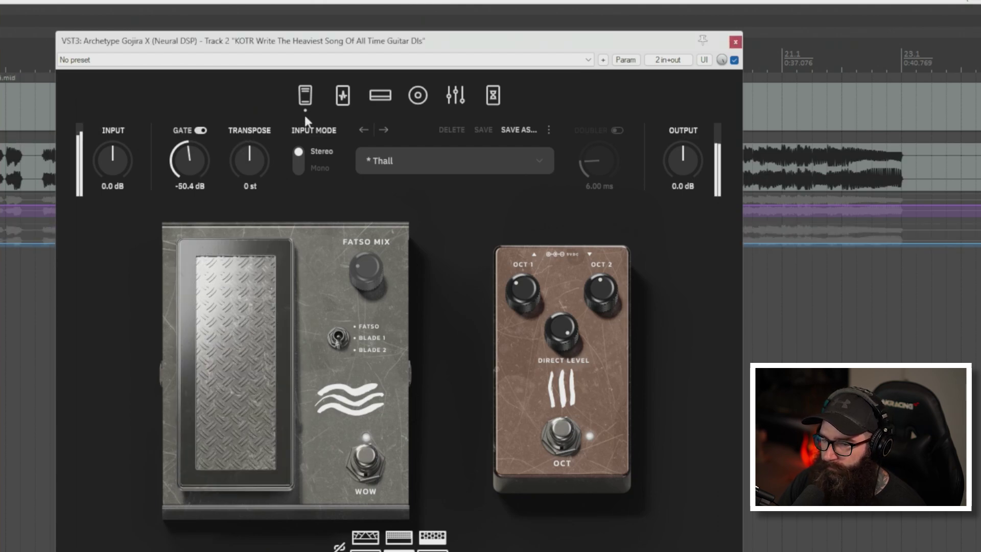
pyautogui.press('Escape')
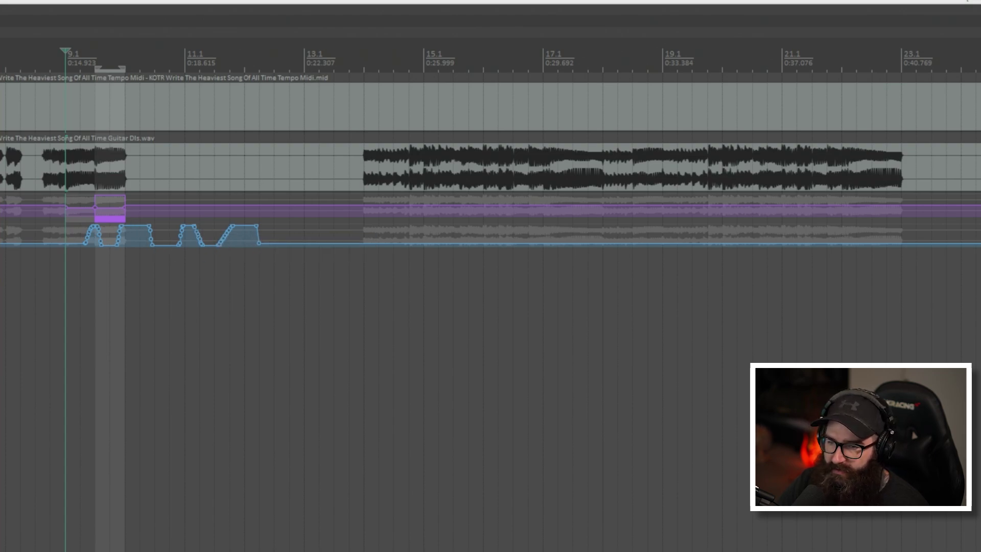
# Step: Return the guitar DI track to Trim/Read mode and delete the recorded WOW Pedal automation points between bars 9 and 13
pyautogui.click(376, 85)
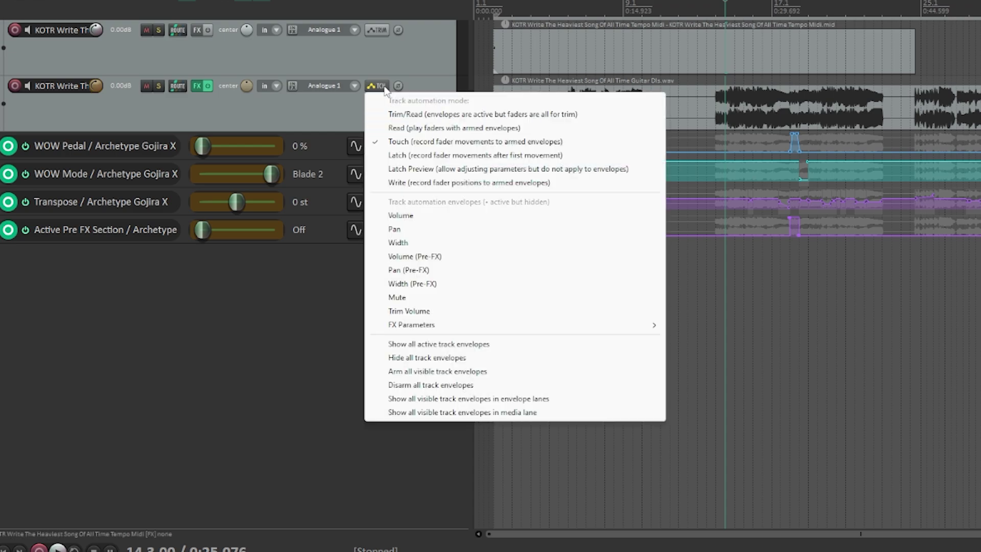
pyautogui.click(583, 116)
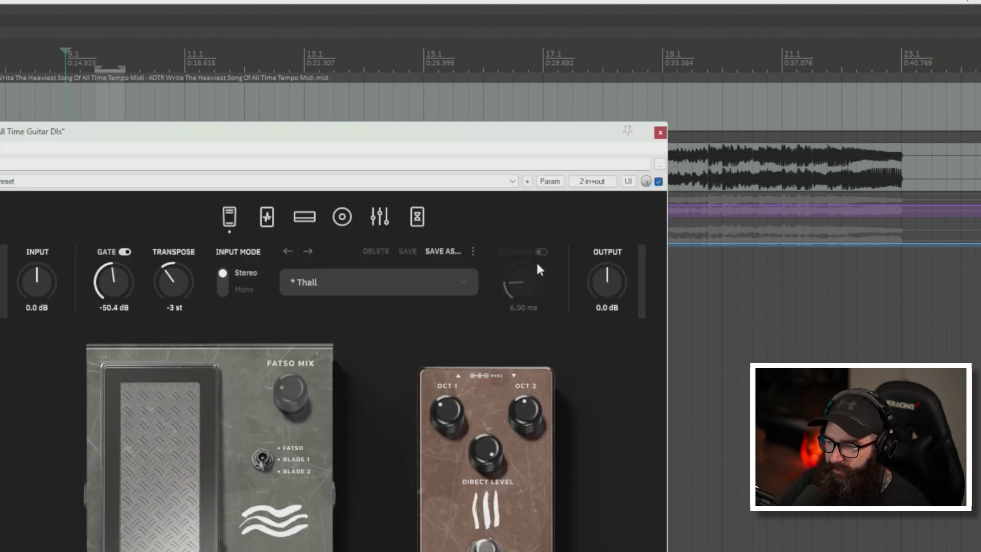
pyautogui.click(660, 132)
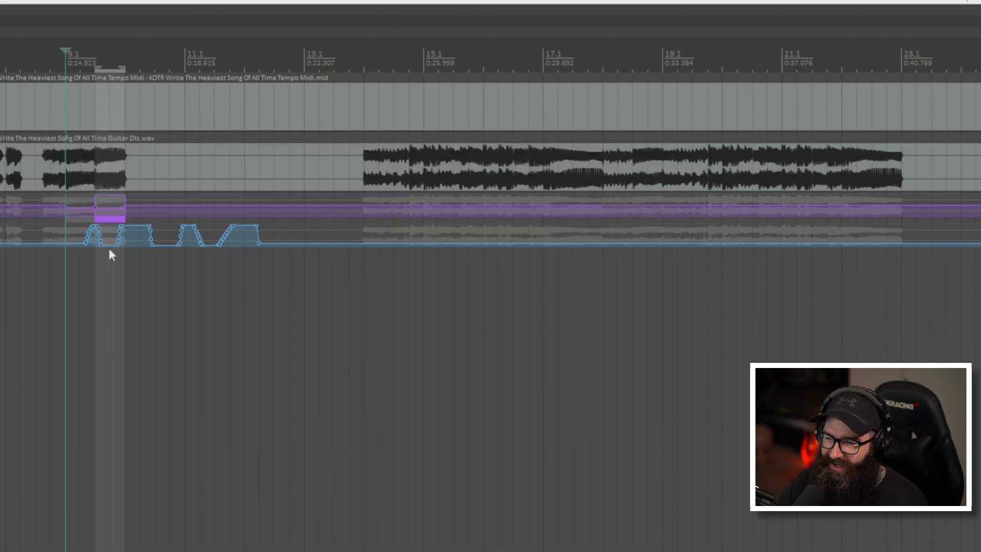
pyautogui.moveTo(348, 275); pyautogui.dragTo(45, 223)
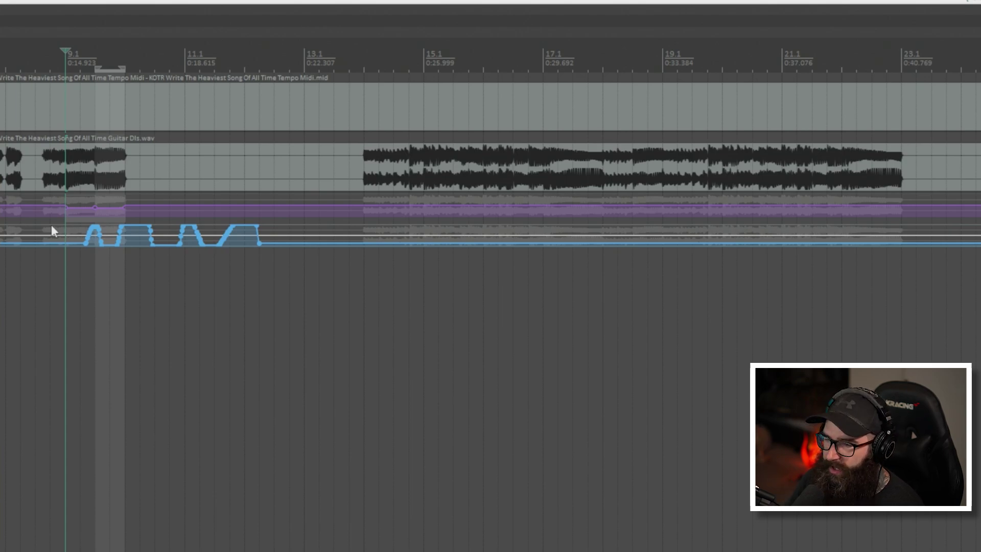
pyautogui.press('Delete')
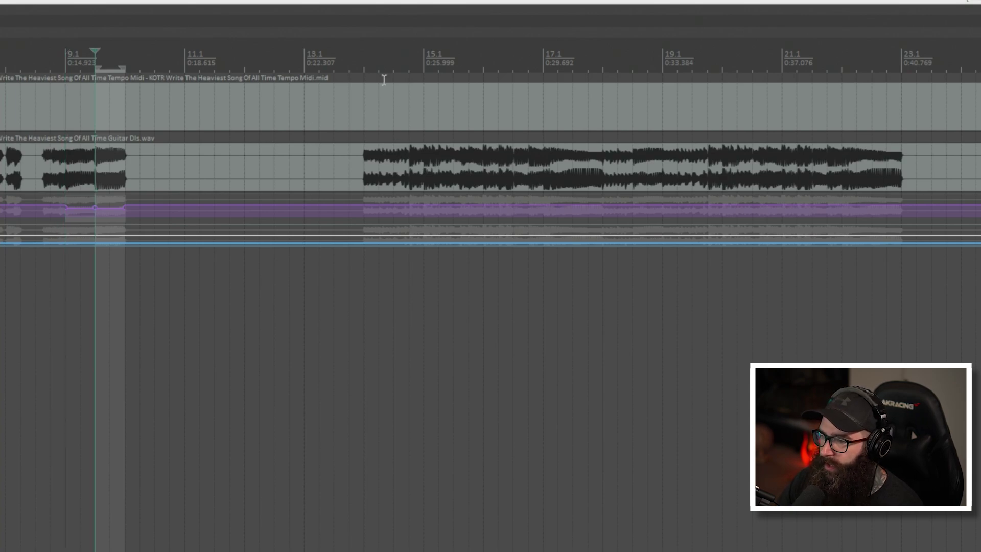
# Step: Draw WOW Pedal envelope points at about 11 % from 18.1 to 18.3 and set the time selection to that range
pyautogui.scroll(3, 419, 72)
pyautogui.click(458, 56)
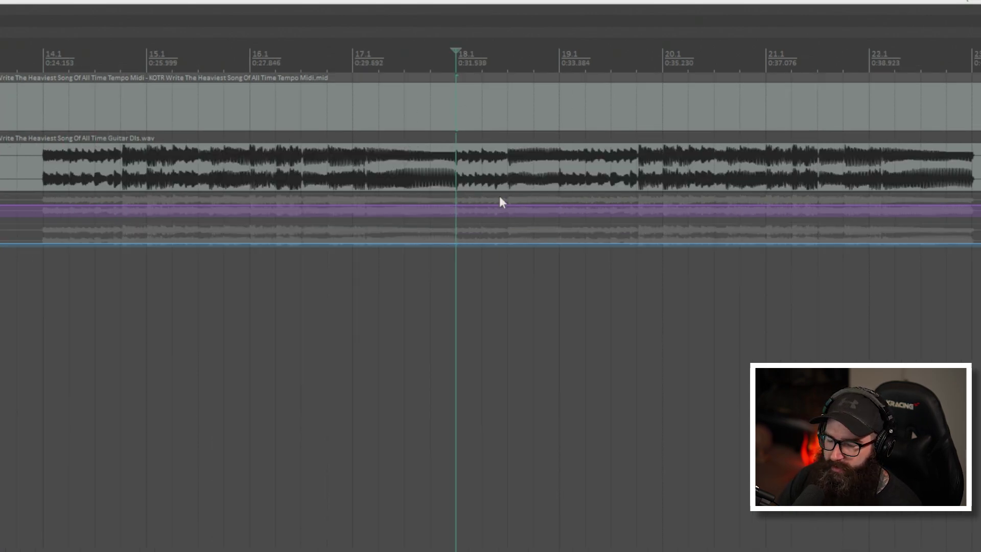
pyautogui.press('space')
pyautogui.press('space')
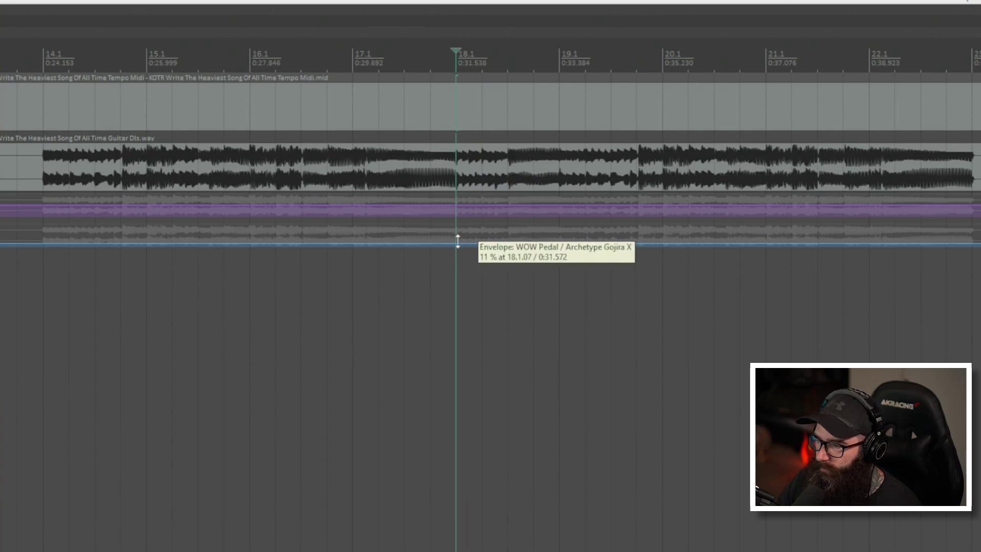
pyautogui.moveTo(459, 238); pyautogui.dragTo(508, 243)
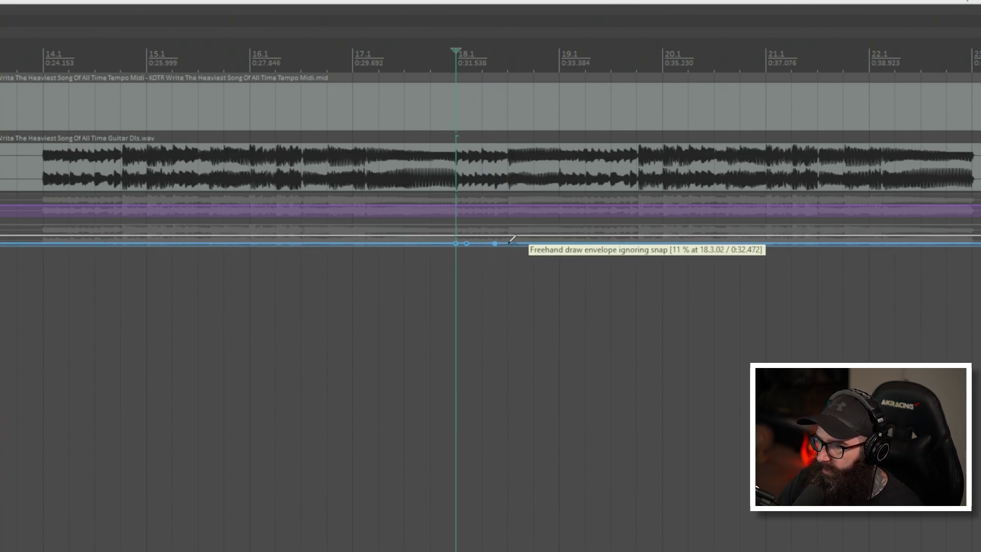
pyautogui.moveTo(457, 61); pyautogui.dragTo(507, 61)
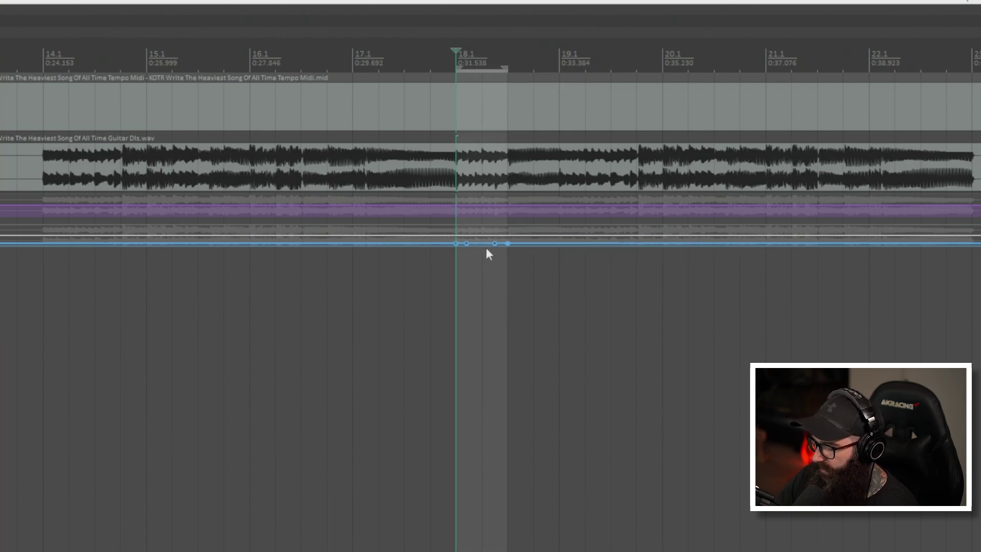
# Step: Lower the WOW Pedal points at 18.1 and 18.3 to 0 % and raise the segment between the inner points to the maximum
pyautogui.scroll(2, 488, 250)
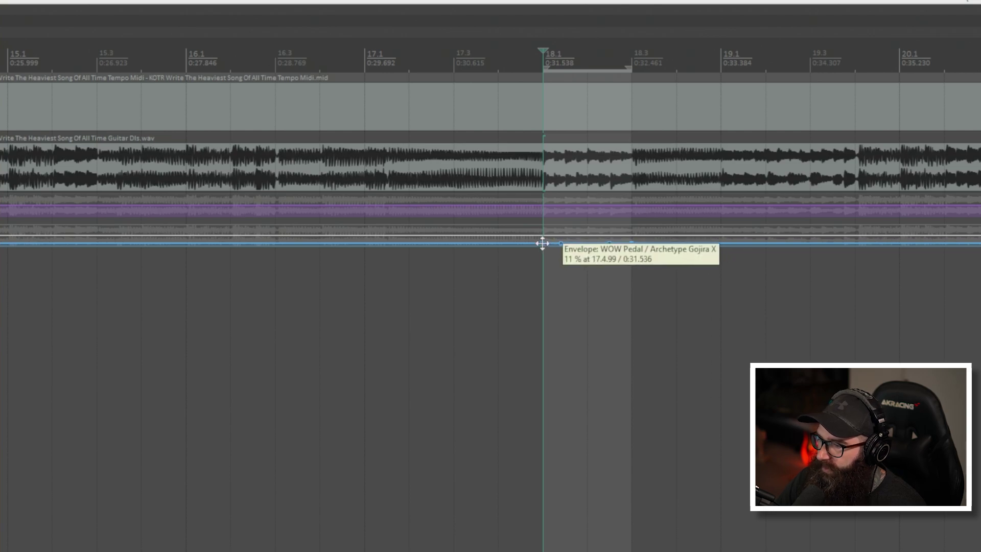
pyautogui.moveTo(542, 243); pyautogui.dragTo(543, 267)
pyautogui.moveTo(631, 243); pyautogui.dragTo(632, 249)
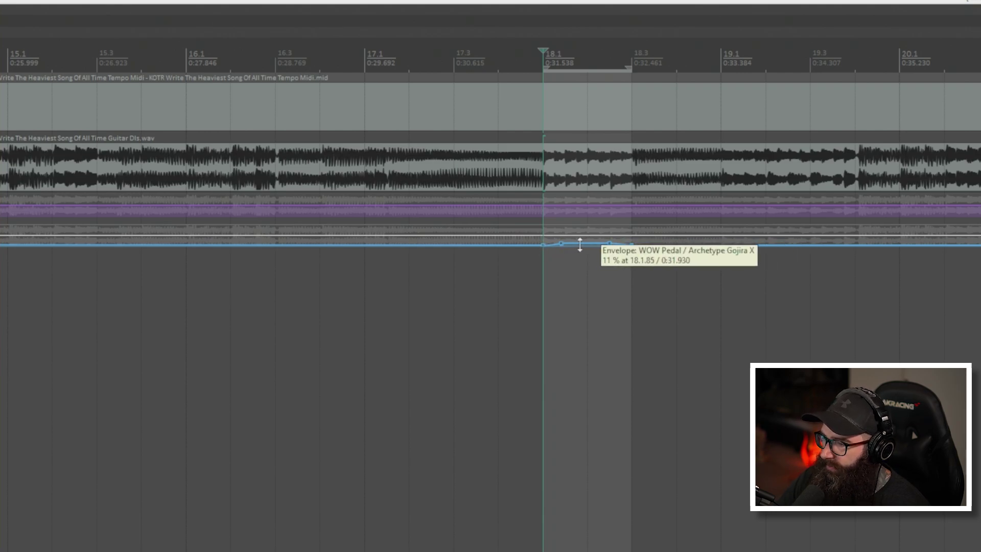
pyautogui.moveTo(561, 242); pyautogui.dragTo(606, 74)
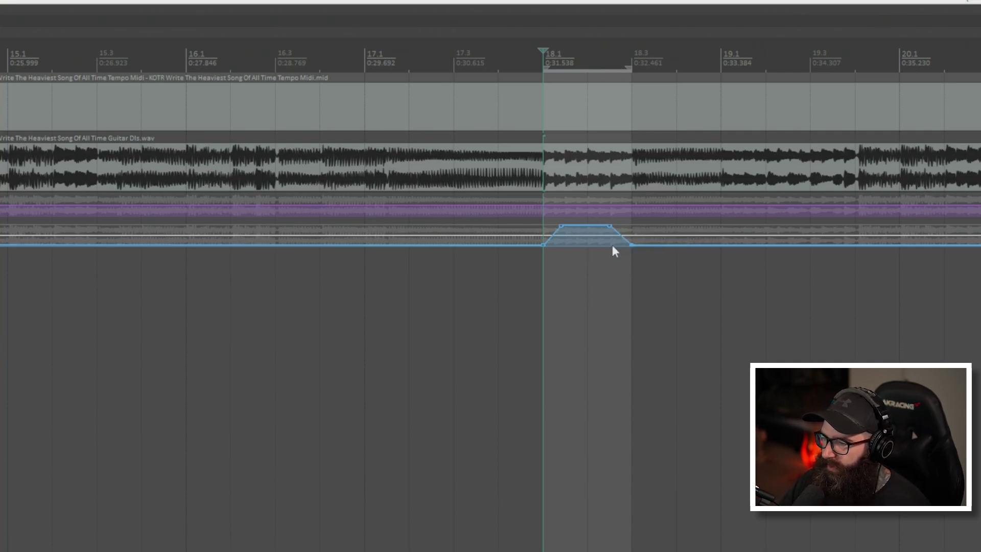
# Step: Try to square off the WOW Pedal shape by aligning its upper points with 18.1 and 18.3
pyautogui.moveTo(560, 225); pyautogui.dragTo(543, 226)
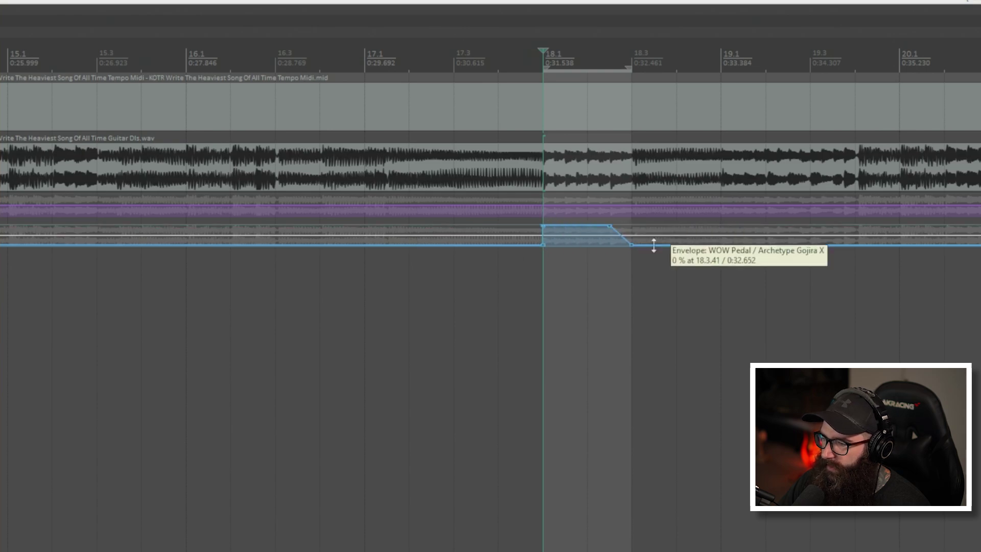
pyautogui.moveTo(610, 226); pyautogui.dragTo(632, 226)
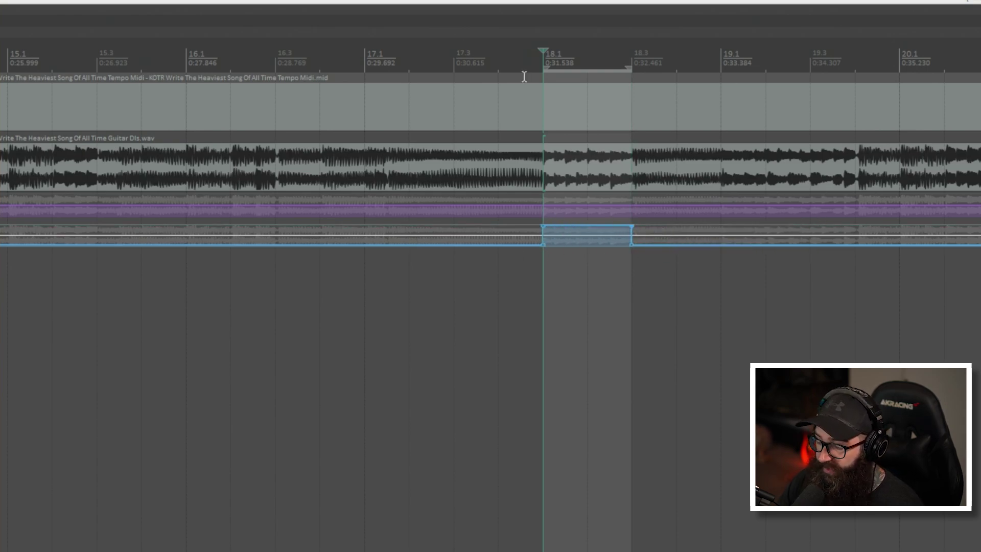
# Step: Play the ramped WOW Pedal automation from 17.3
pyautogui.click(454, 45)
pyautogui.press('space')
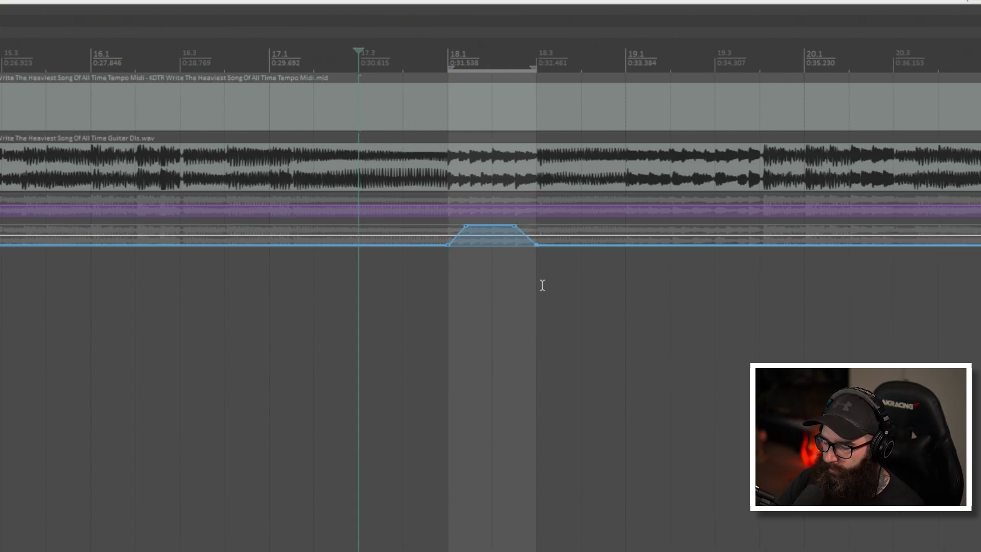
pyautogui.press('space')
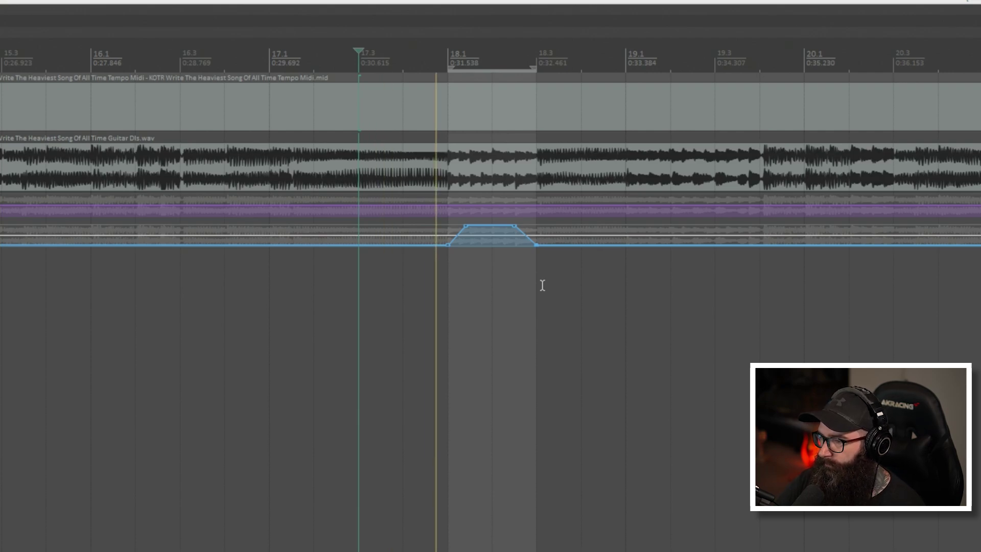
pyautogui.press('space')
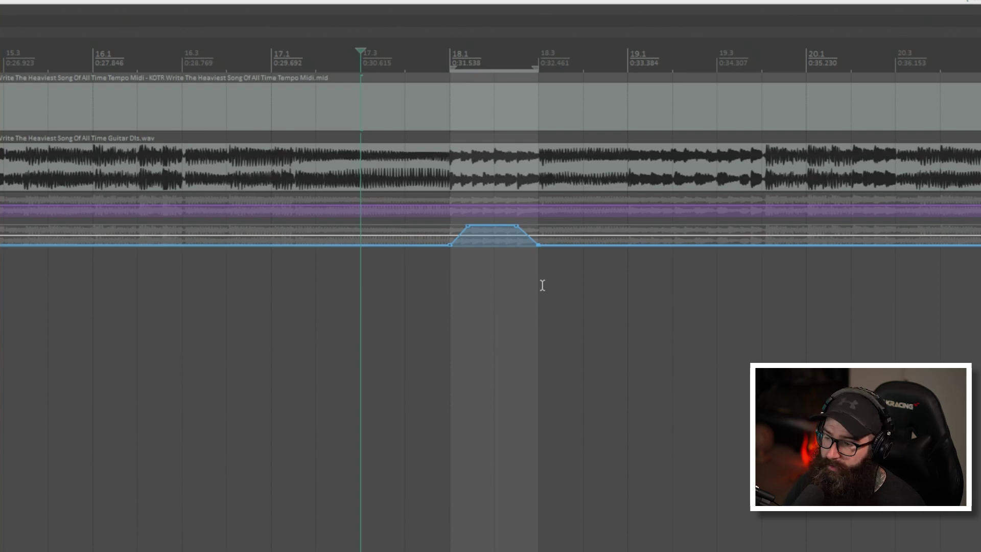
pyautogui.hscroll(2, 843, 44)
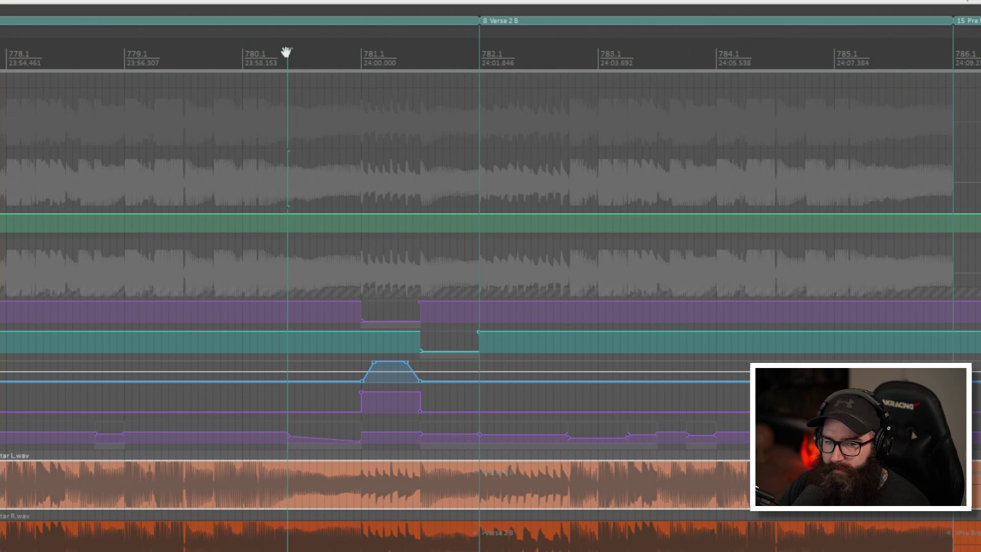
# Step: Examine the Transpose / Fortin Nameless Suite X envelope's ramp between bars 780 and 781 in the full song and play it from bar 779
pyautogui.moveTo(295, 438)
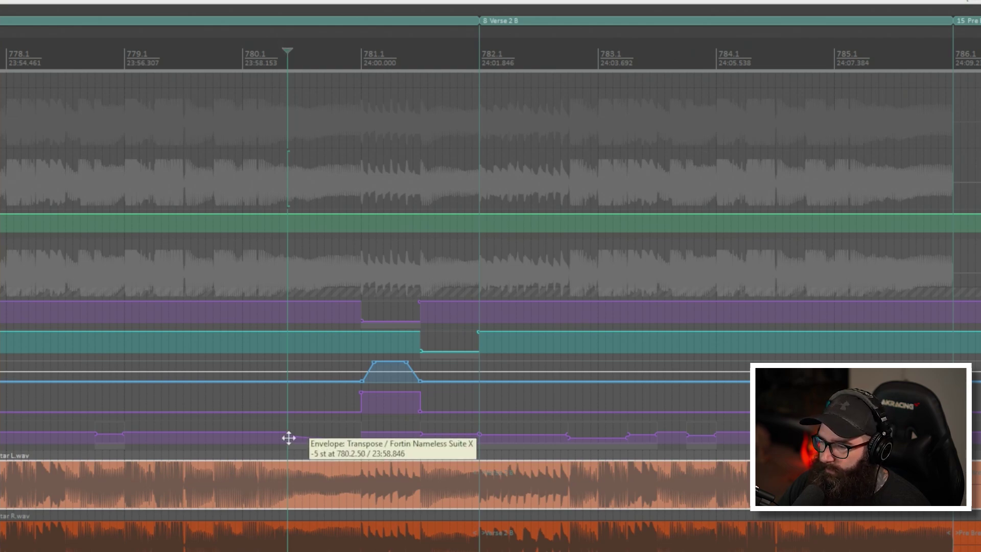
pyautogui.moveTo(288, 437); pyautogui.dragTo(322, 440)
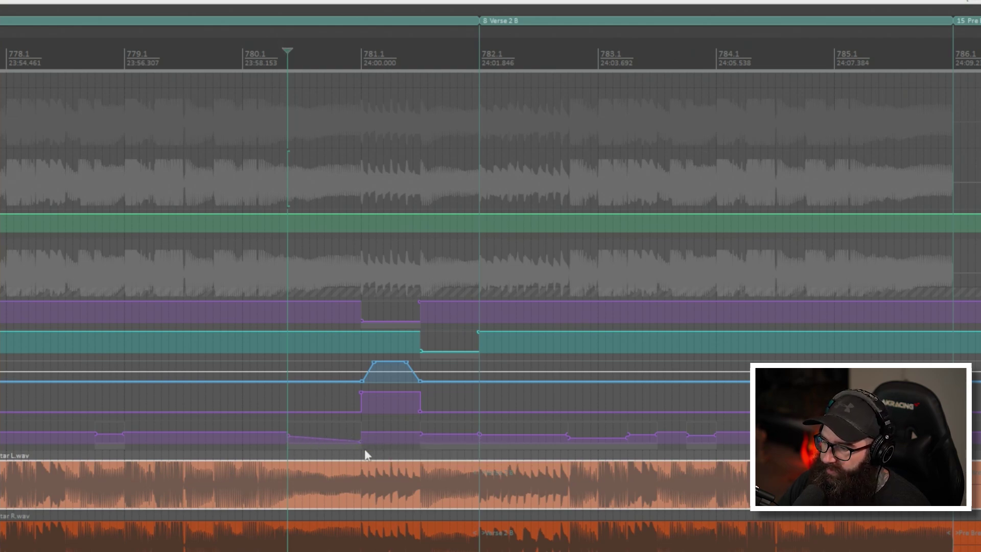
pyautogui.moveTo(360, 444)
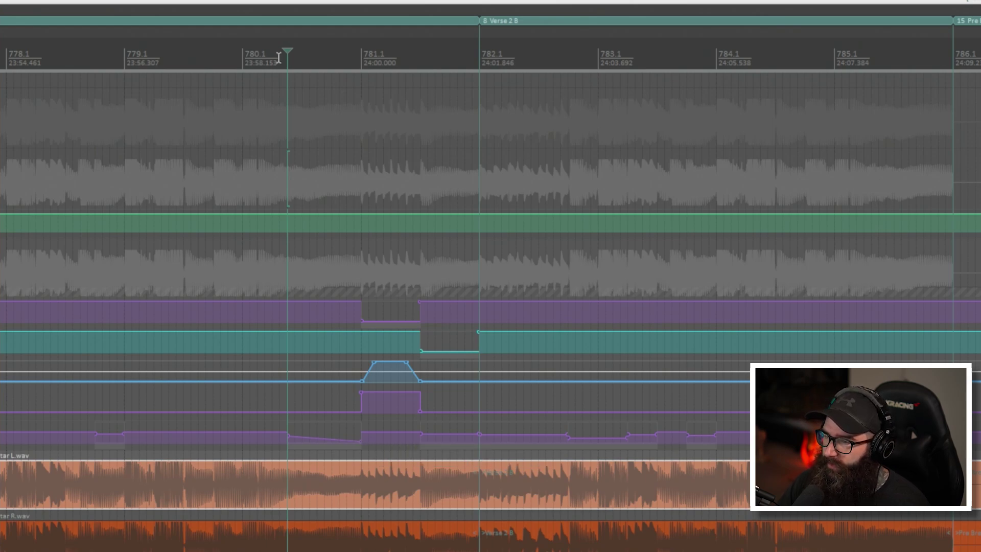
pyautogui.moveTo(271, 49); pyautogui.dragTo(154, 50)
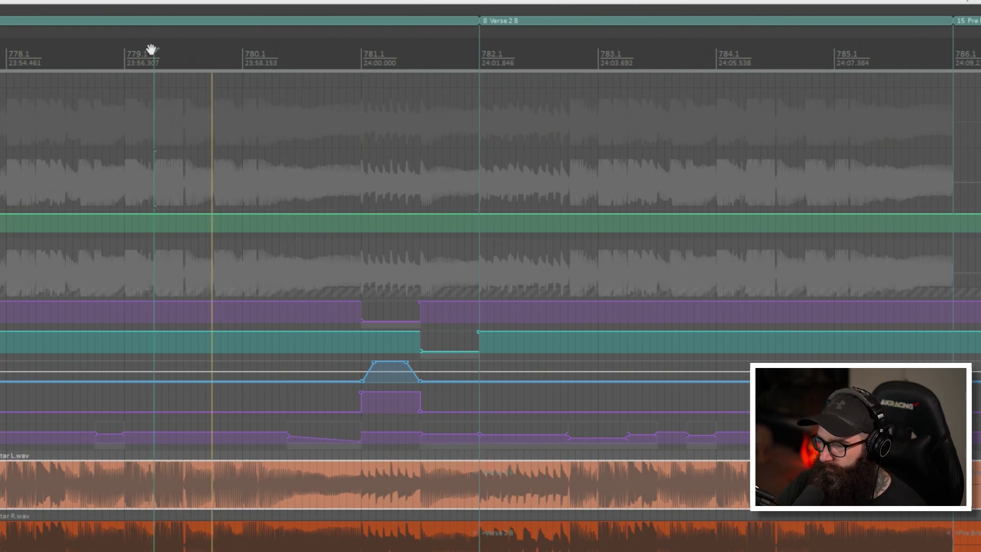
pyautogui.press('space')
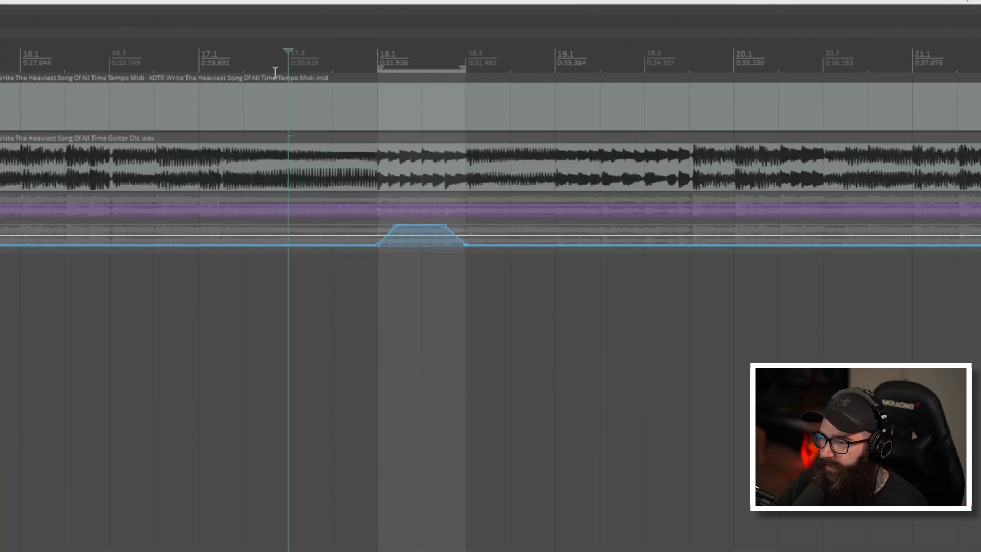
# Step: Set the time selection to 17.3–18.1 and add JS: Pitch Shifter 2 before Archetype Gojira X on the guitar DI track
pyautogui.moveTo(288, 60); pyautogui.dragTo(393, 75)
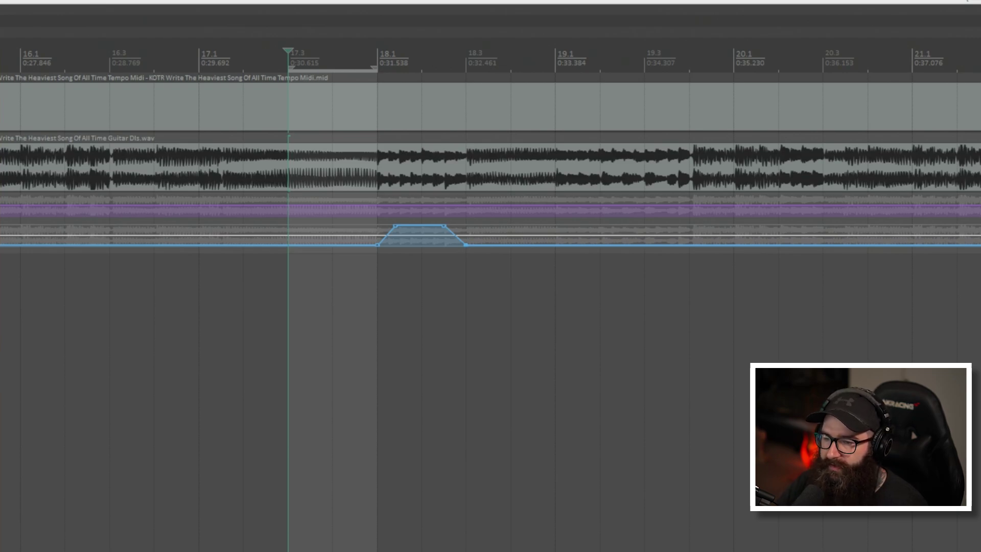
pyautogui.hotkey('shift', 'f')
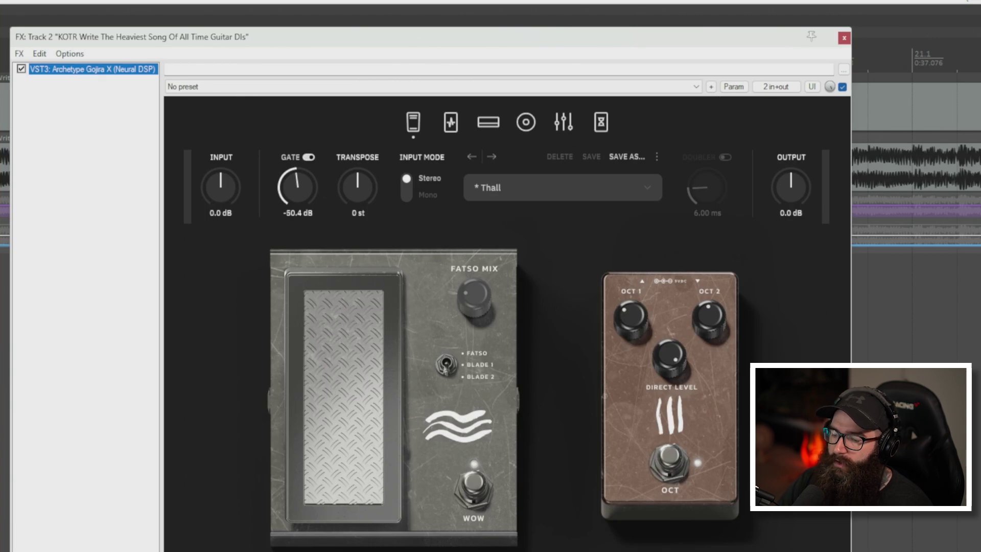
pyautogui.doubleClick(68, 216)
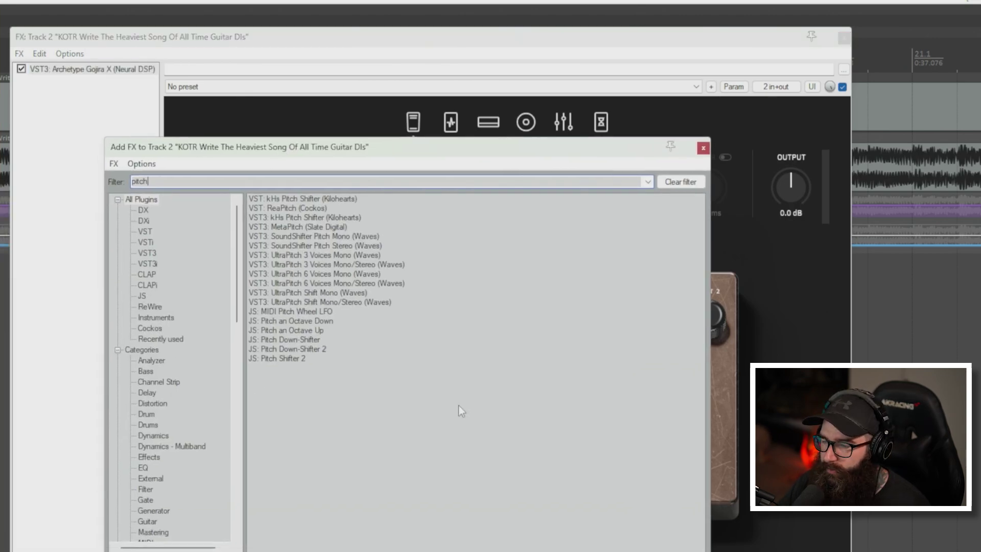
pyautogui.doubleClick(280, 359)
pyautogui.moveTo(54, 83); pyautogui.dragTo(59, 69)
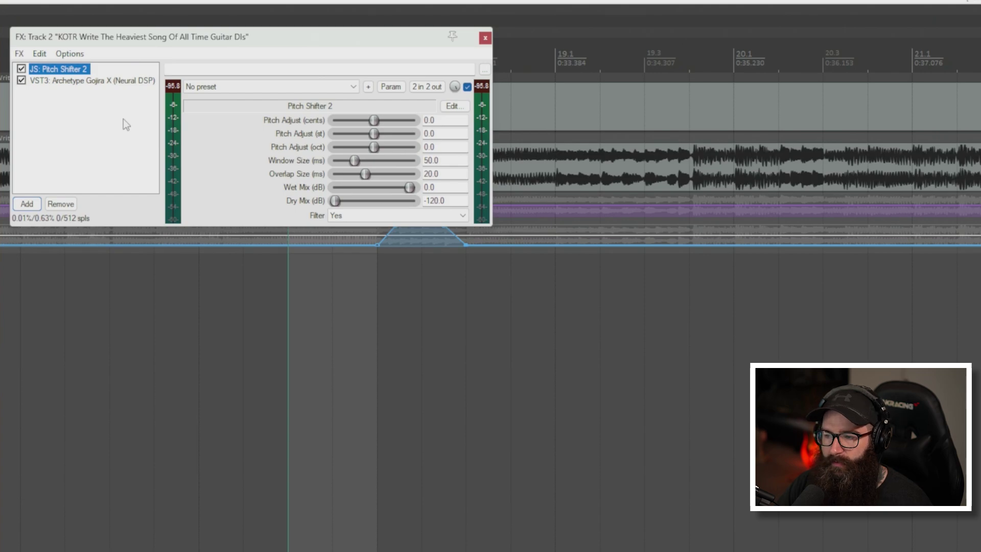
# Step: Record a short Pitch Adjust (st) movement of Pitch Shifter 2 as touch automation during playback from 17.3
pyautogui.moveTo(153, 37); pyautogui.dragTo(335, 168)
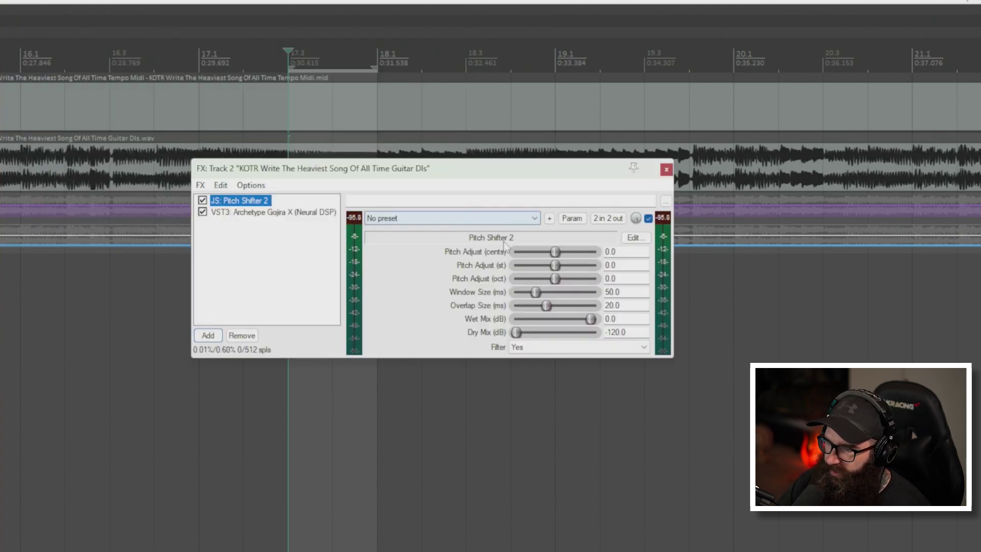
pyautogui.moveTo(556, 265)
pyautogui.mouseDown()
pyautogui.moveTo(513, 275)
pyautogui.moveTo(566, 282)
pyautogui.moveTo(556, 281)
pyautogui.mouseUp()
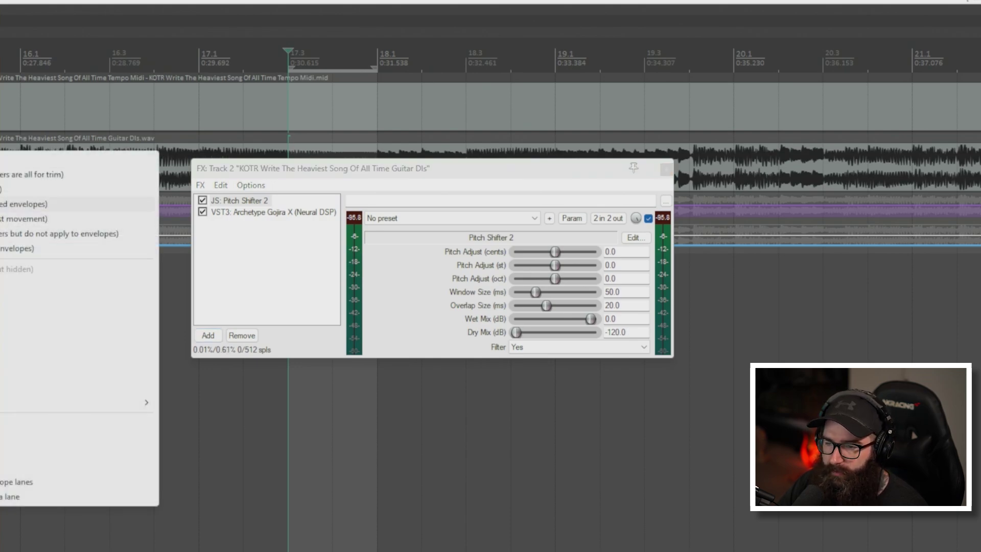
pyautogui.press('Escape')
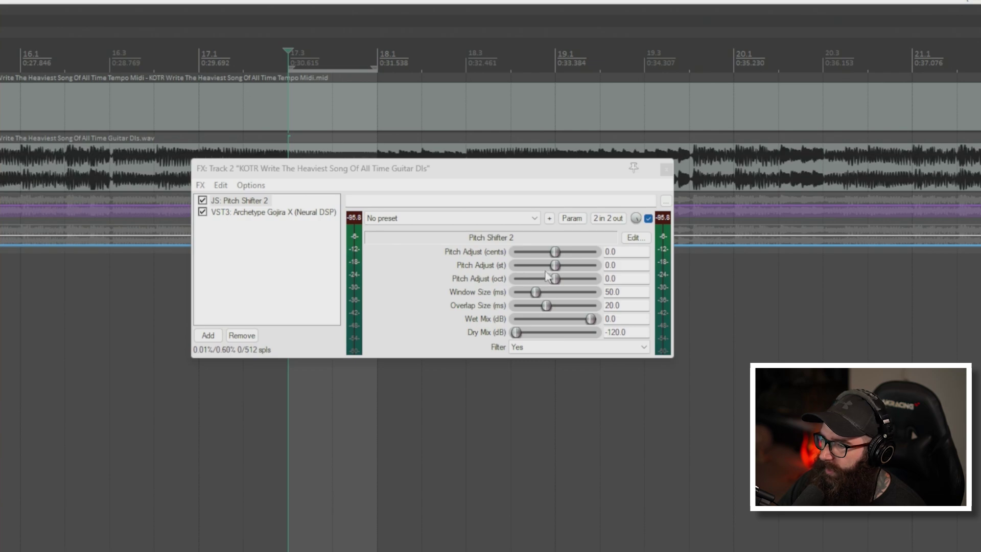
pyautogui.press('space')
pyautogui.moveTo(555, 265)
pyautogui.mouseDown()
pyautogui.moveTo(582, 265)
pyautogui.moveTo(556, 265)
pyautogui.mouseUp()
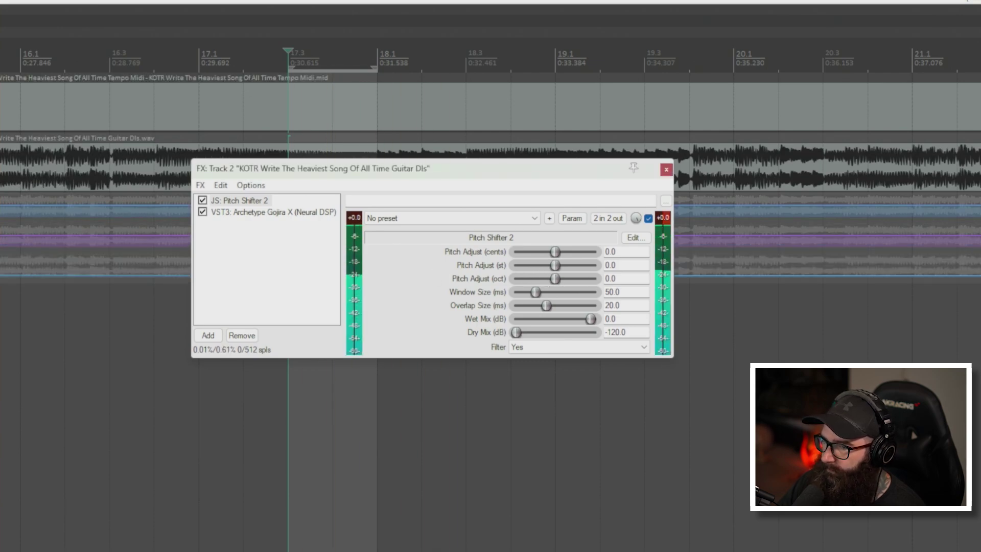
# Step: Return the guitar DI track to the automation mode where faders are all for trim, and close its FX window
pyautogui.rightClick(1, 151)
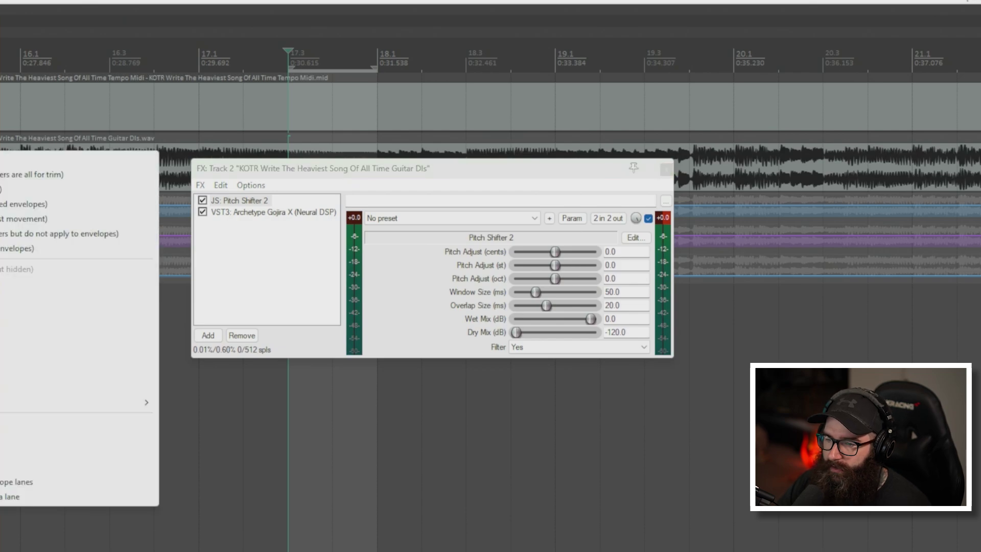
pyautogui.press('Escape')
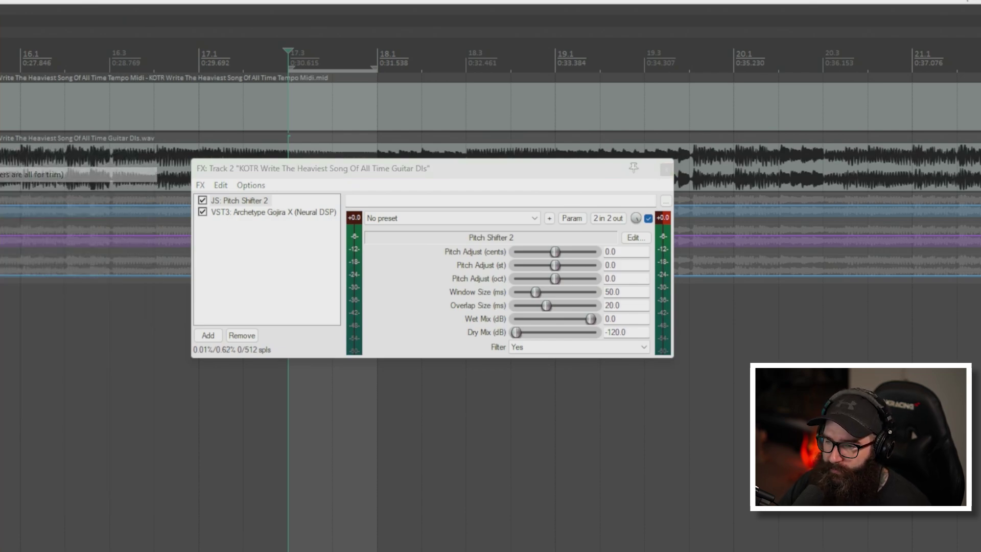
pyautogui.click(665, 169)
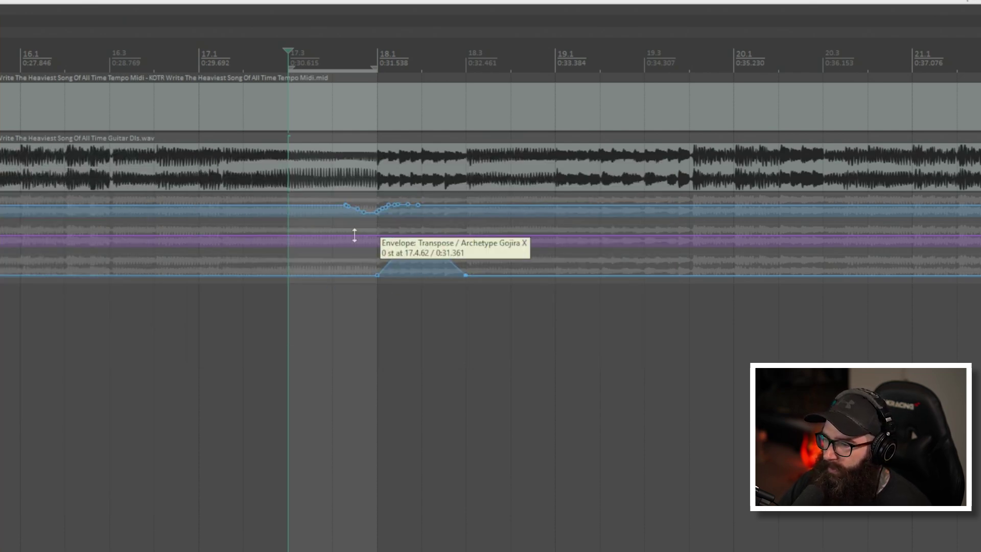
# Step: Replace the recorded Pitch Adjust (st) points with a downward ramp from 17.3 to 18.1 that returns to 0.0 at 18.1, and play from 16.2
pyautogui.moveTo(331, 197); pyautogui.dragTo(437, 210)
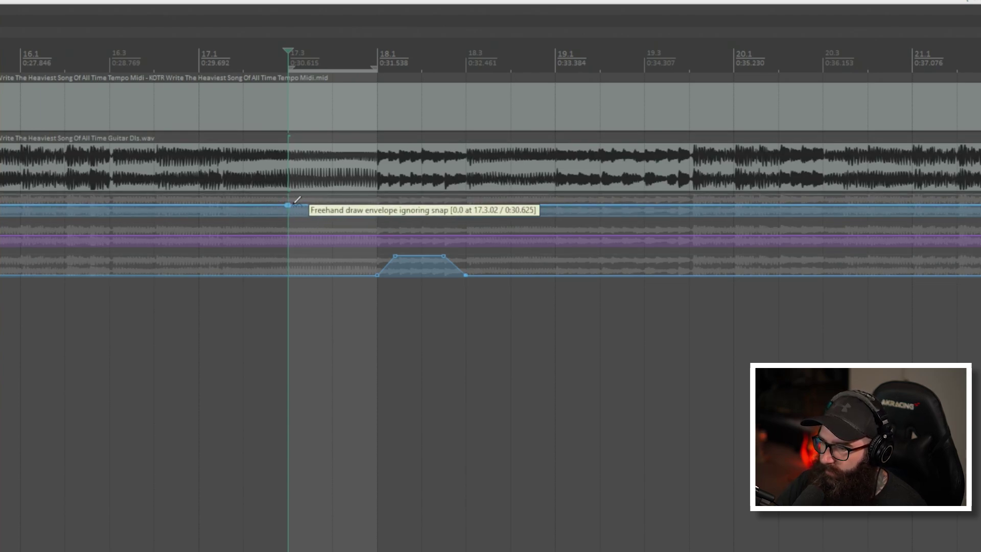
pyautogui.click(377, 213)
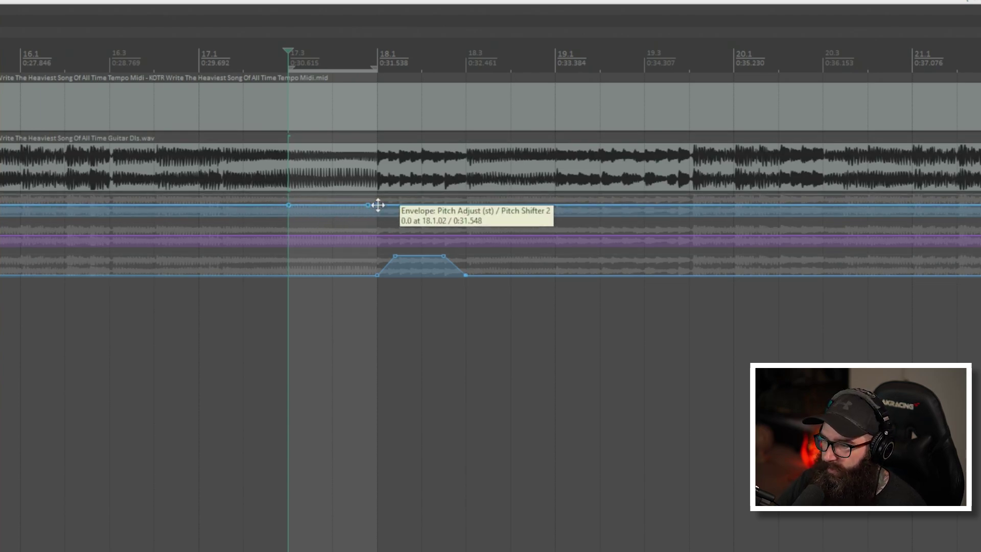
pyautogui.moveTo(368, 204); pyautogui.dragTo(397, 255)
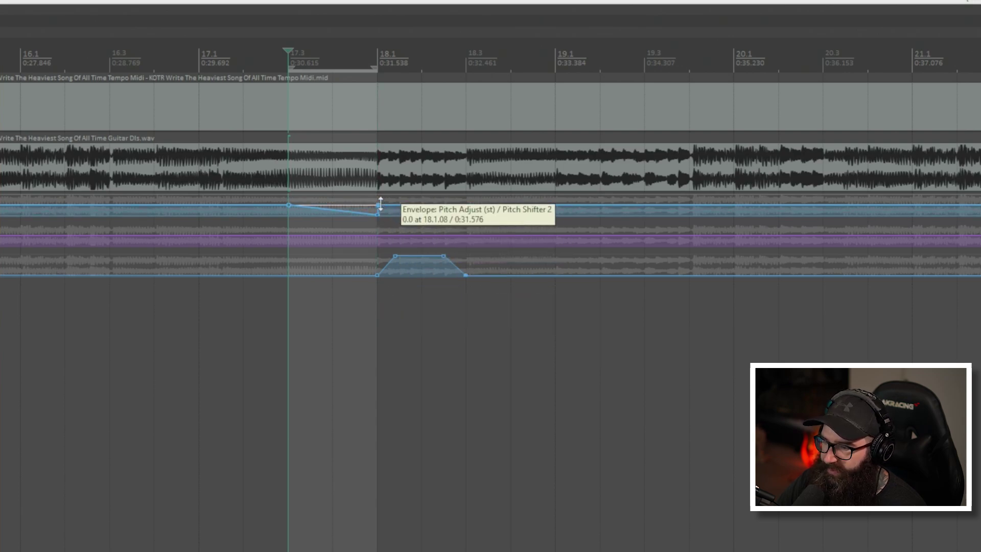
pyautogui.click(66, 51)
pyautogui.press('space')
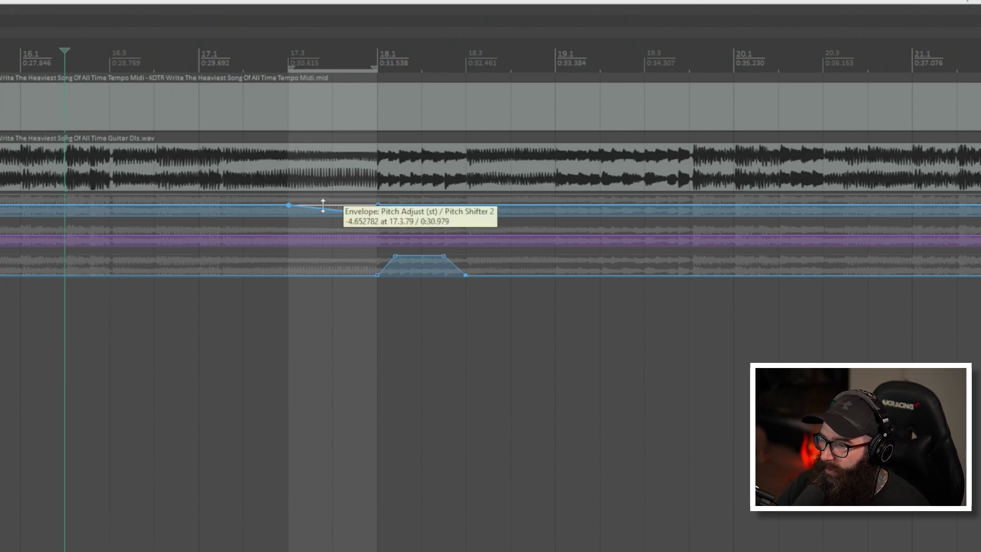
# Step: Bend the Pitch Adjust (st) ramp between 17.3 and 18.1 into a downward-bowed curve and play it from 16.4
pyautogui.moveTo(323, 206); pyautogui.dragTo(361, 247)
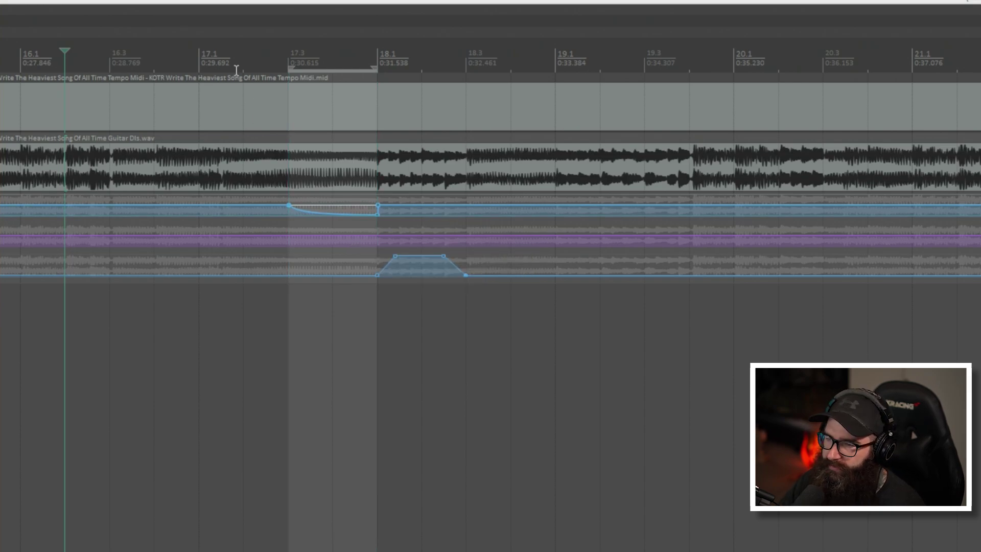
pyautogui.click(174, 53)
pyautogui.press('space')
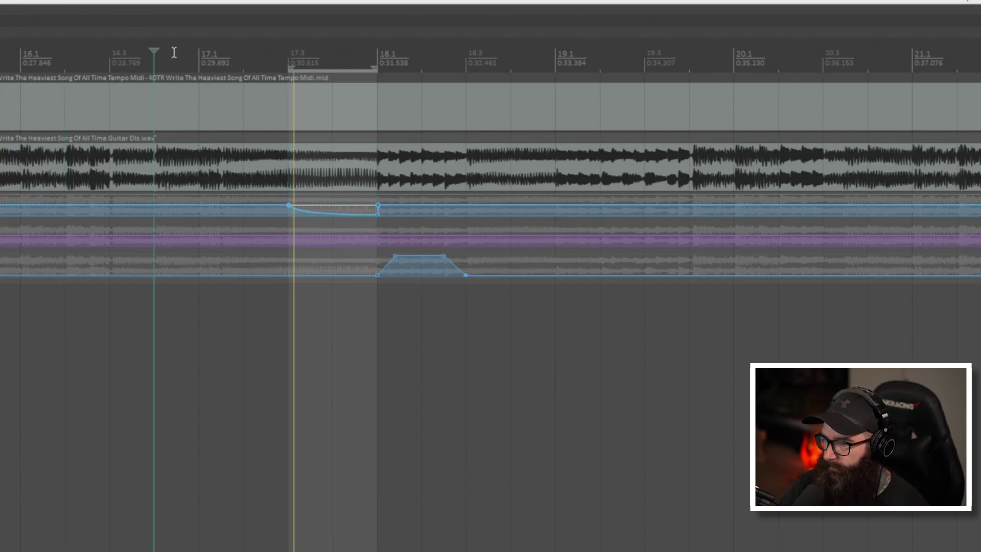
pyautogui.click(174, 53)
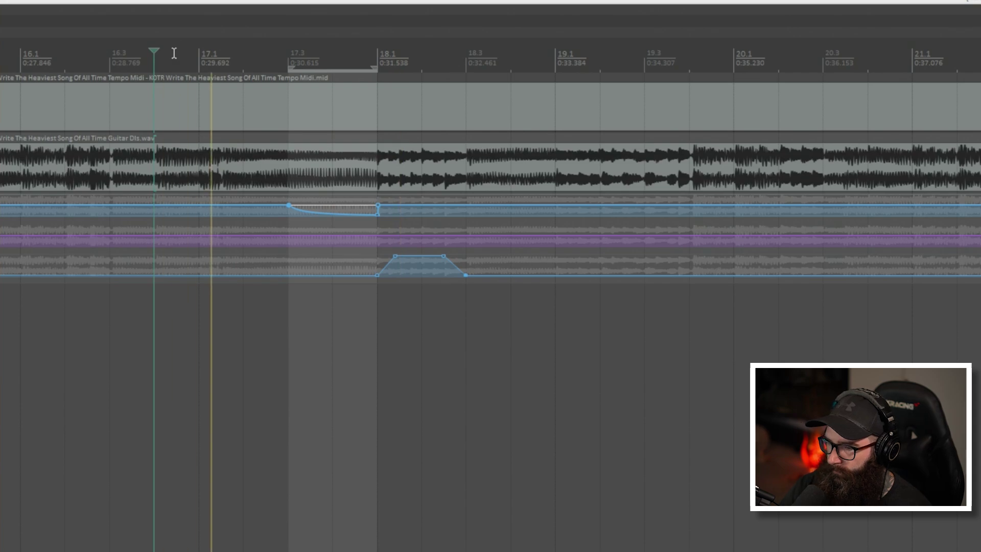
pyautogui.press('space')
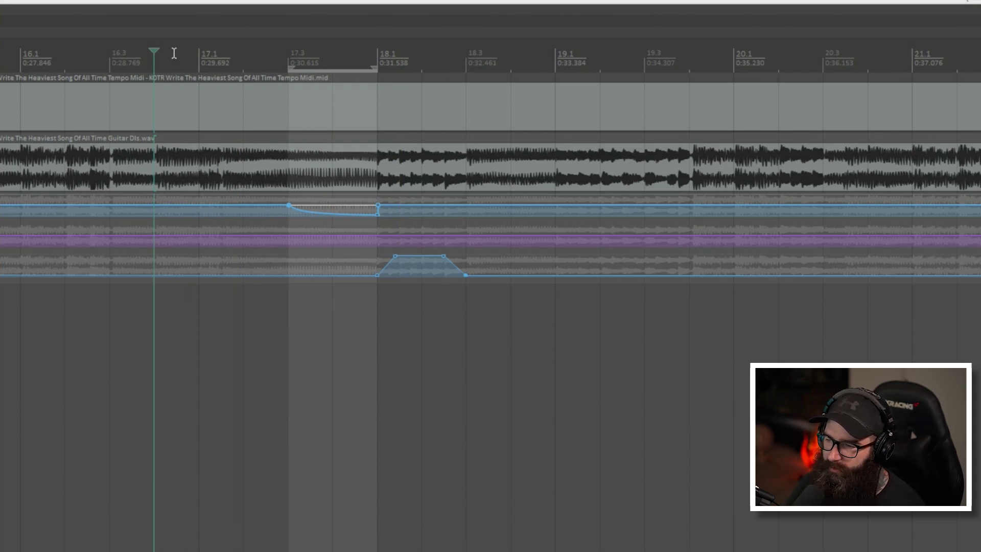
pyautogui.hotkey('ctrl', 'z')
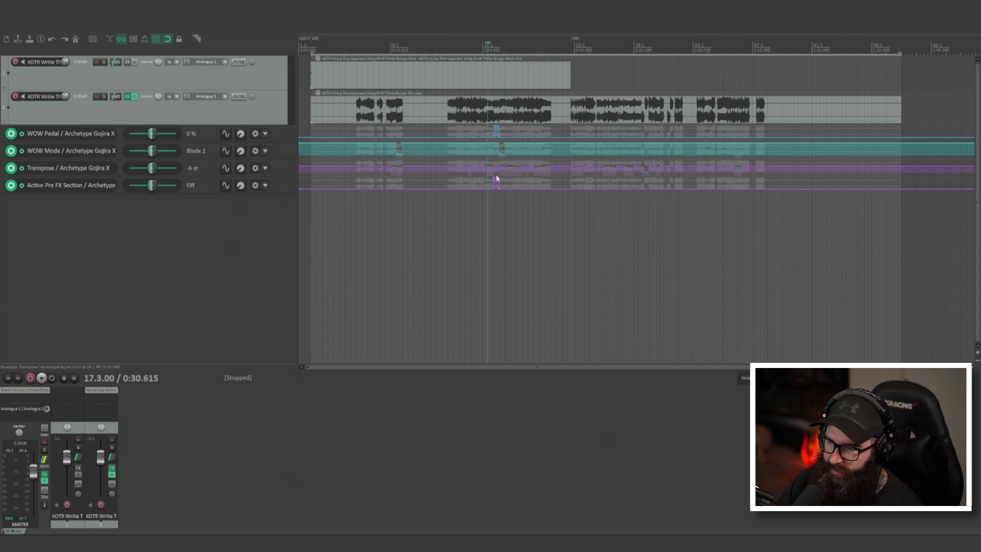
# Step: Play the guitar DI with its Transpose automation from 24.4 in the fully automated project
pyautogui.scroll(1, 496, 178)
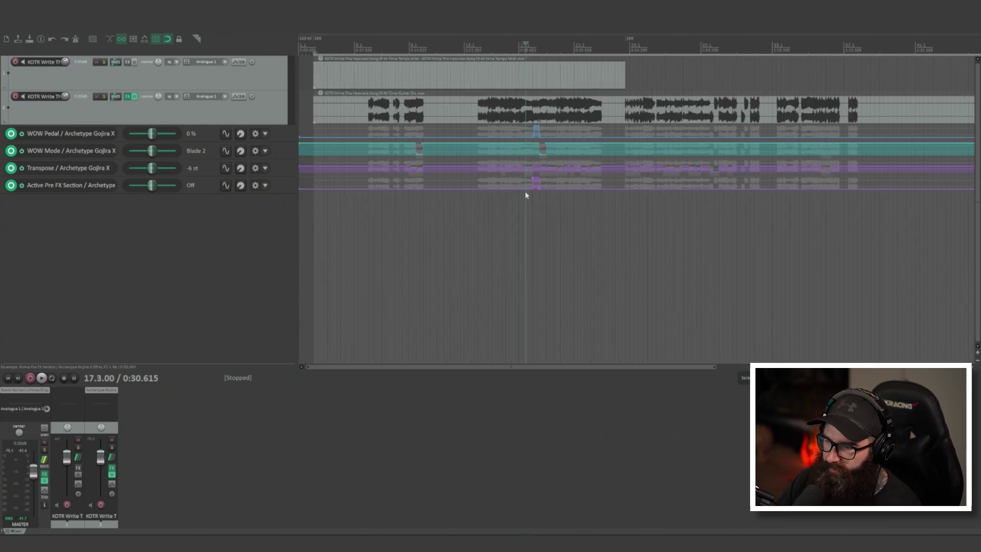
pyautogui.click(634, 44)
pyautogui.scroll(5, 632, 128)
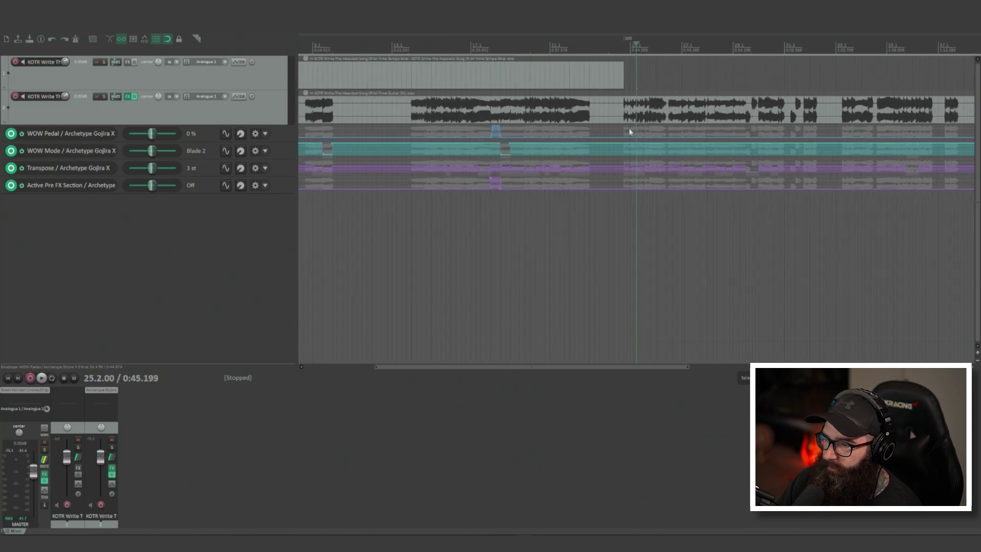
pyautogui.click(599, 171)
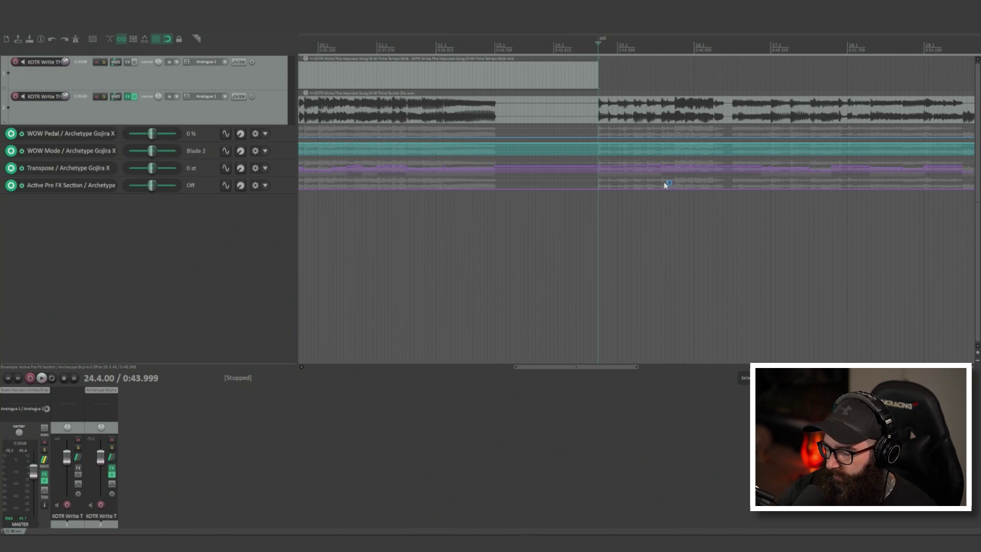
pyautogui.press('space')
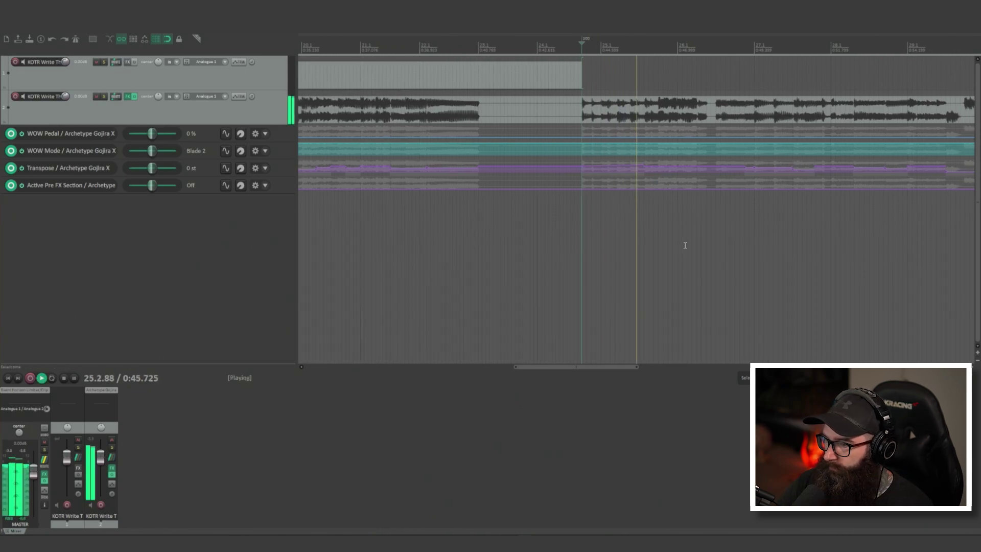
pyautogui.press('space')
# Step: Toggle the Transpose envelope's bypass on and off and inspect the Archetype Gojira X plugin window
pyautogui.click(22, 168)
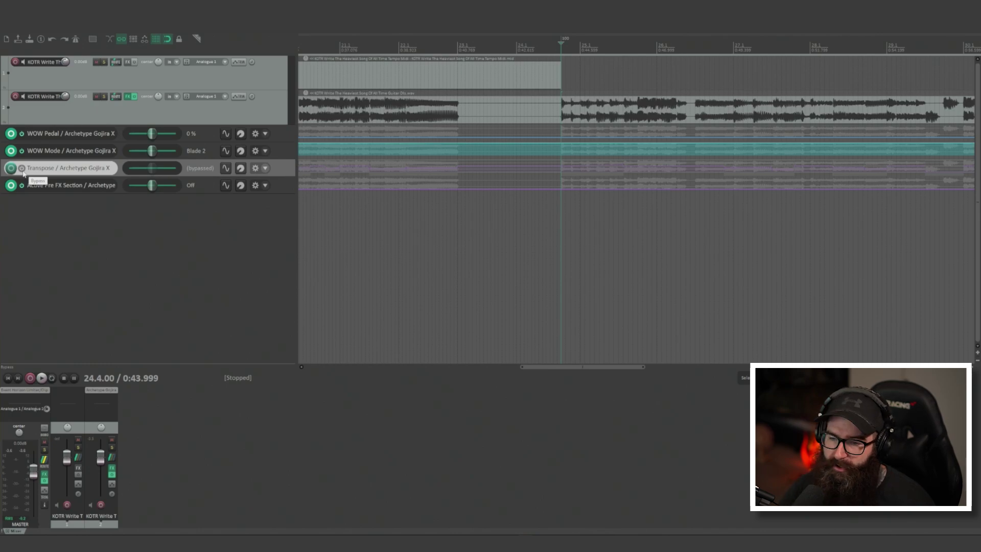
pyautogui.click(21, 168)
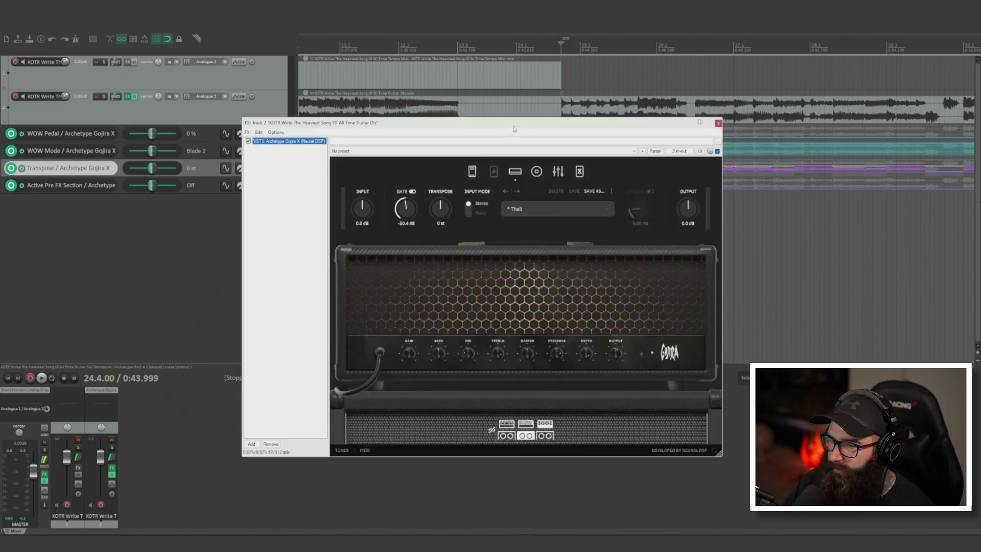
pyautogui.moveTo(514, 129); pyautogui.dragTo(523, 92)
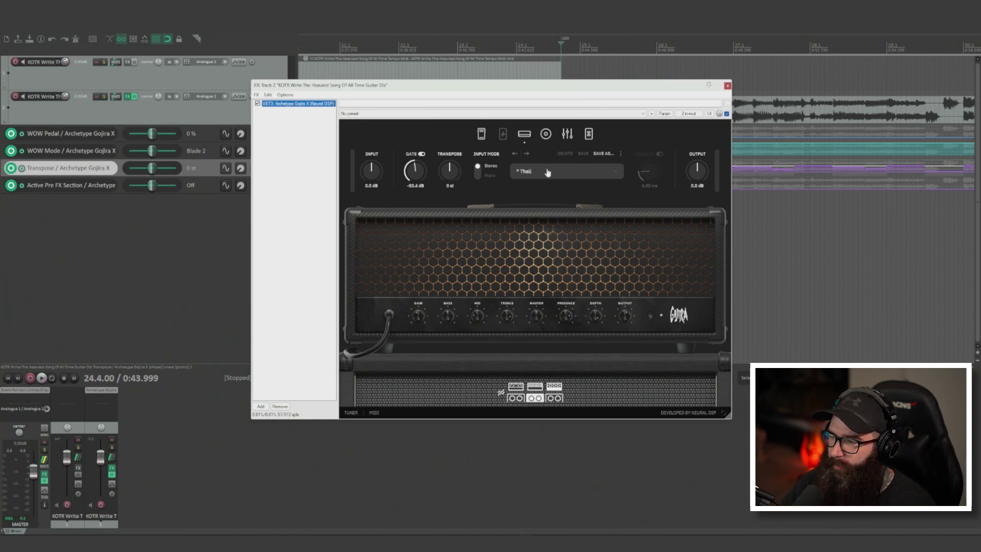
pyautogui.click(727, 86)
# Step: Select the guitar DI item and place the edit cursor at 16.3, ahead of the WOW Pedal automation
pyautogui.scroll(-3, 710, 89)
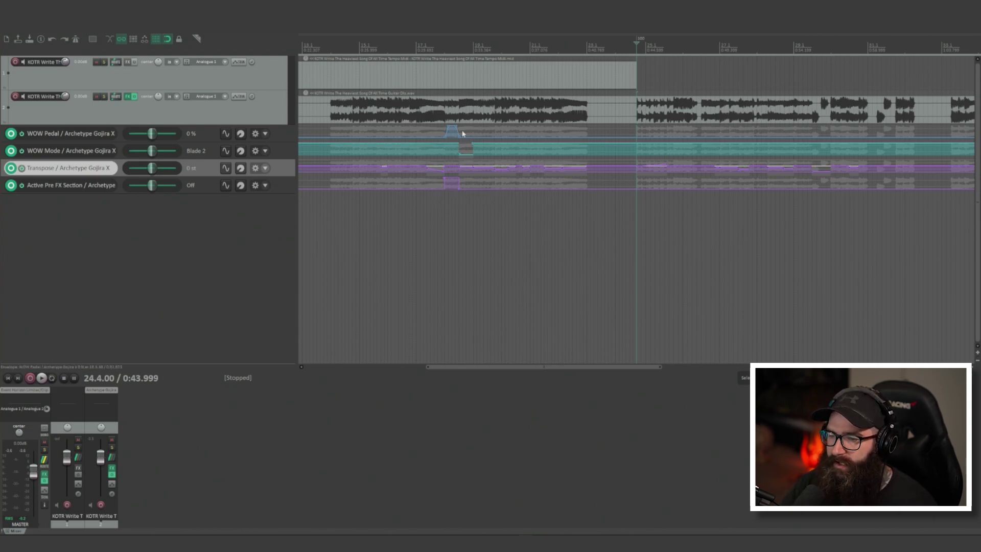
pyautogui.click(402, 120)
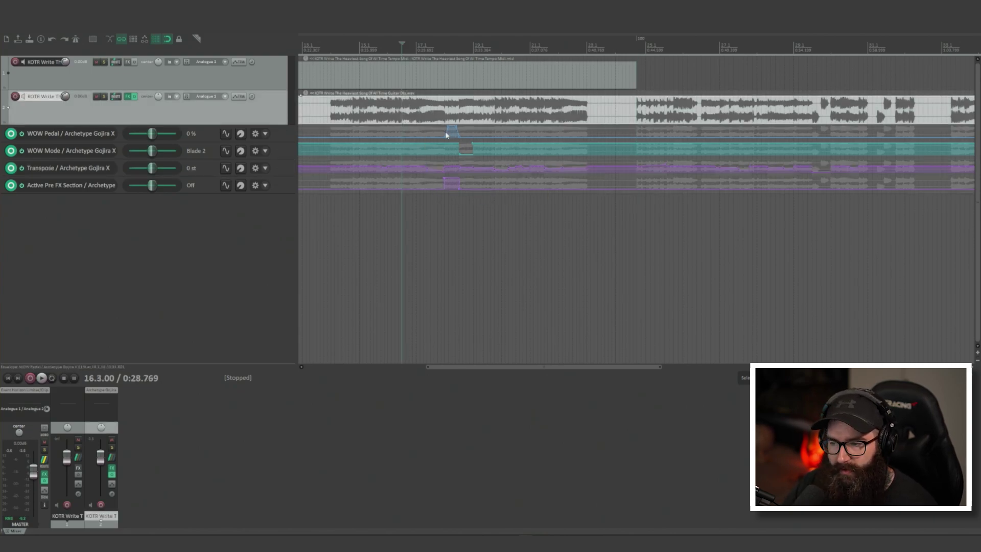